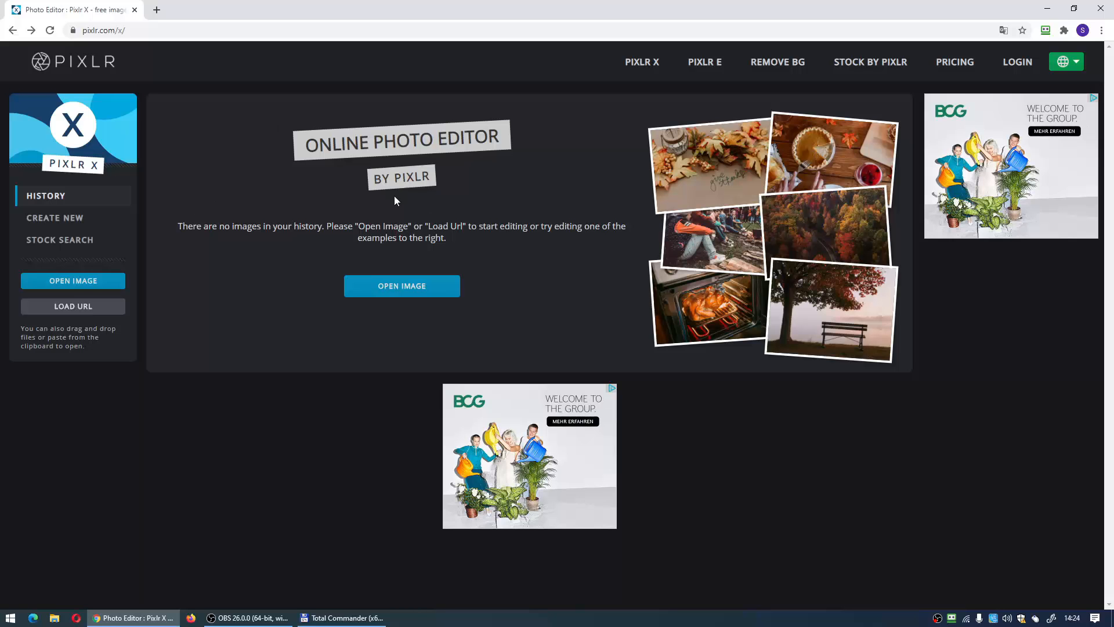
left_click(1071, 62)
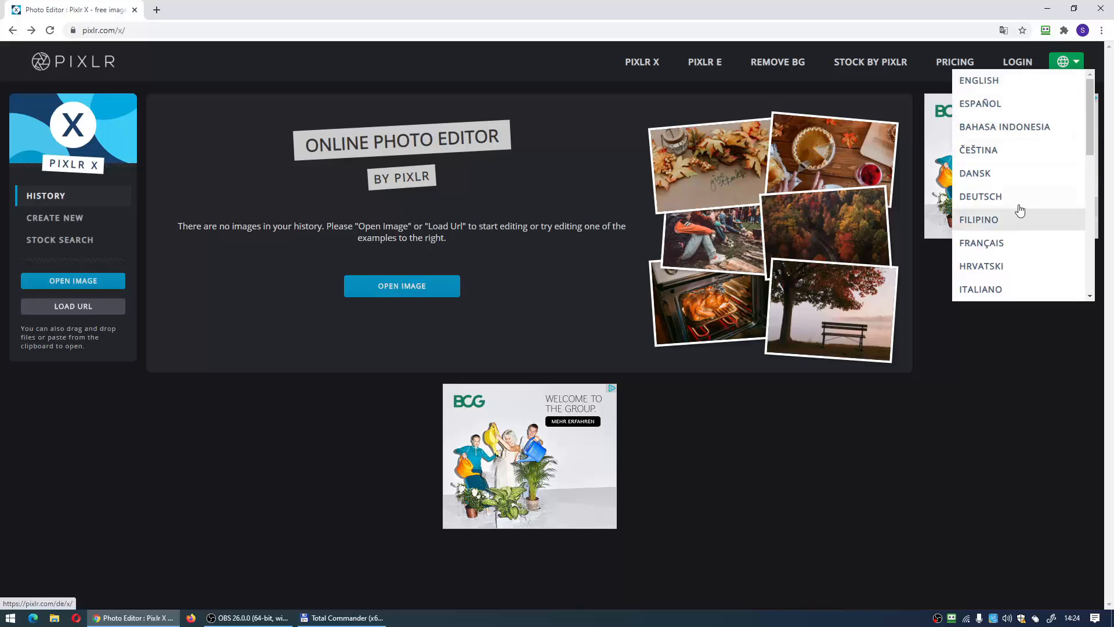
scroll(1027, 203, "down", 3)
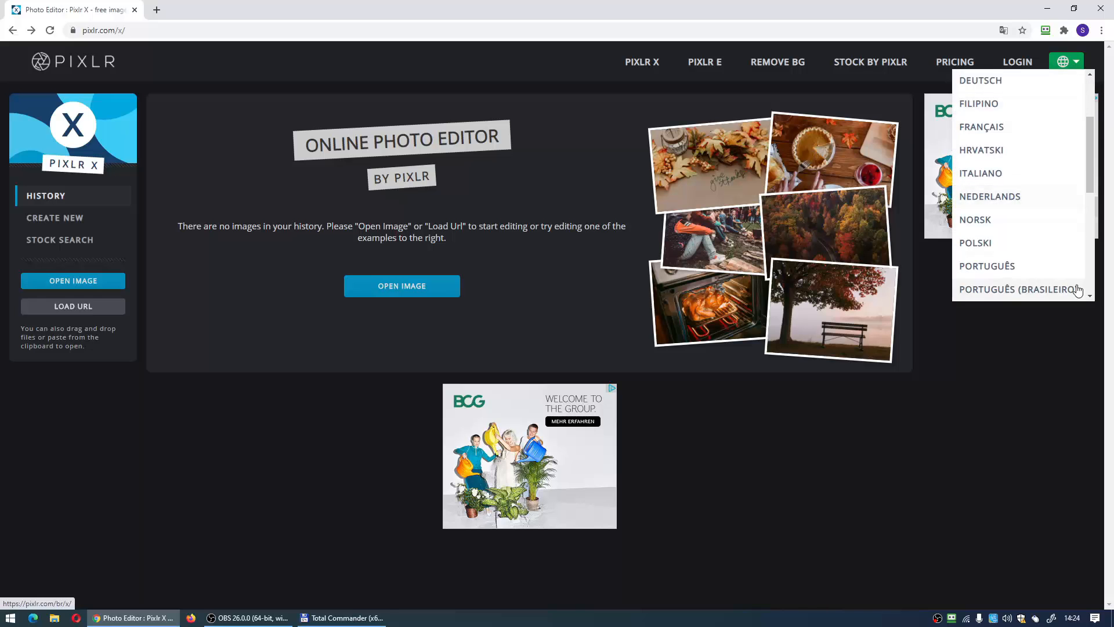
scroll(1031, 291, "up", 2)
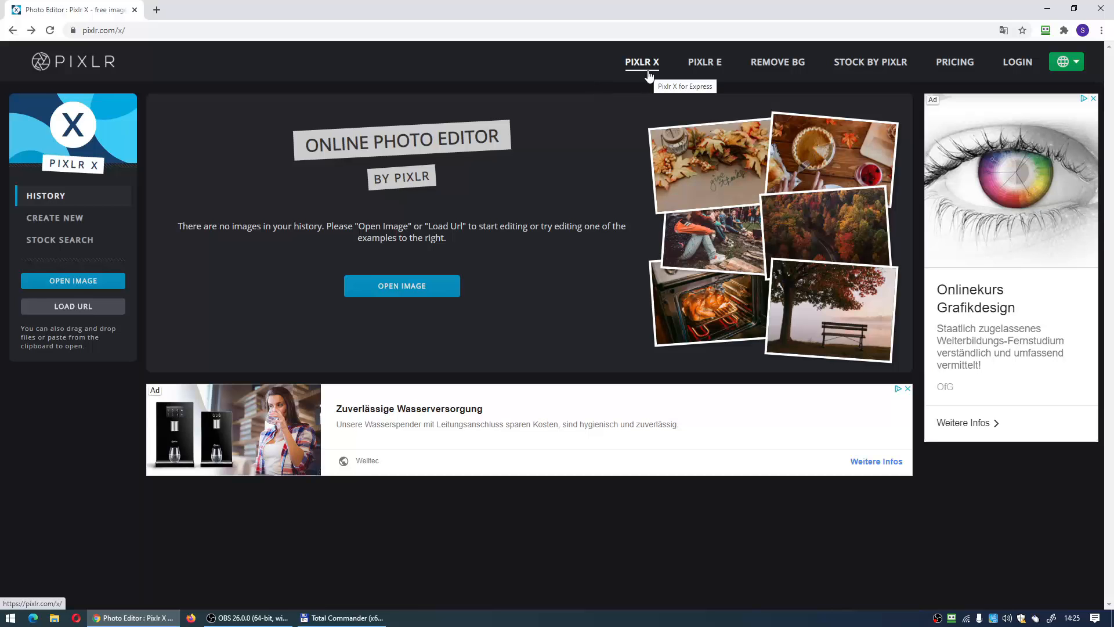
- Open the image file hund from the Felvetel folder for editing
left_click(398, 297)
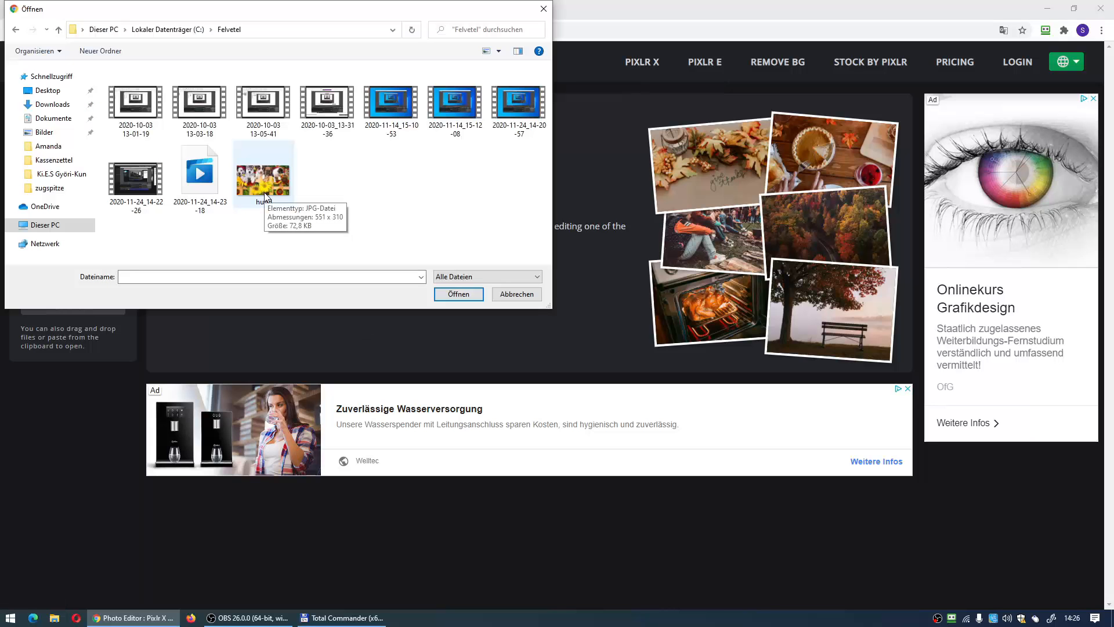
left_click(264, 196)
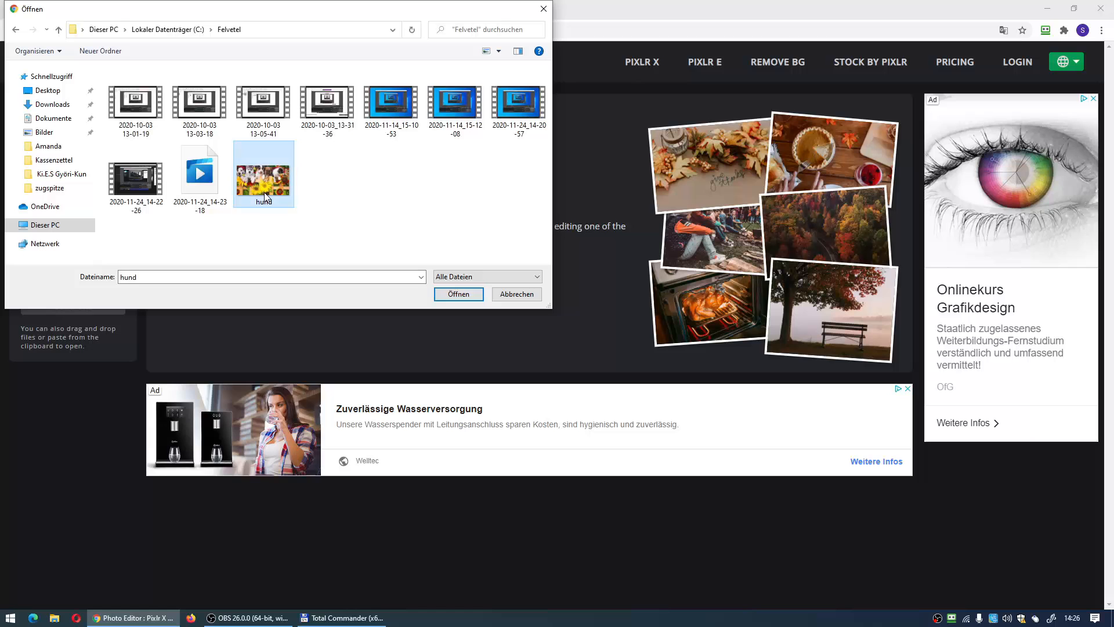
left_click(447, 295)
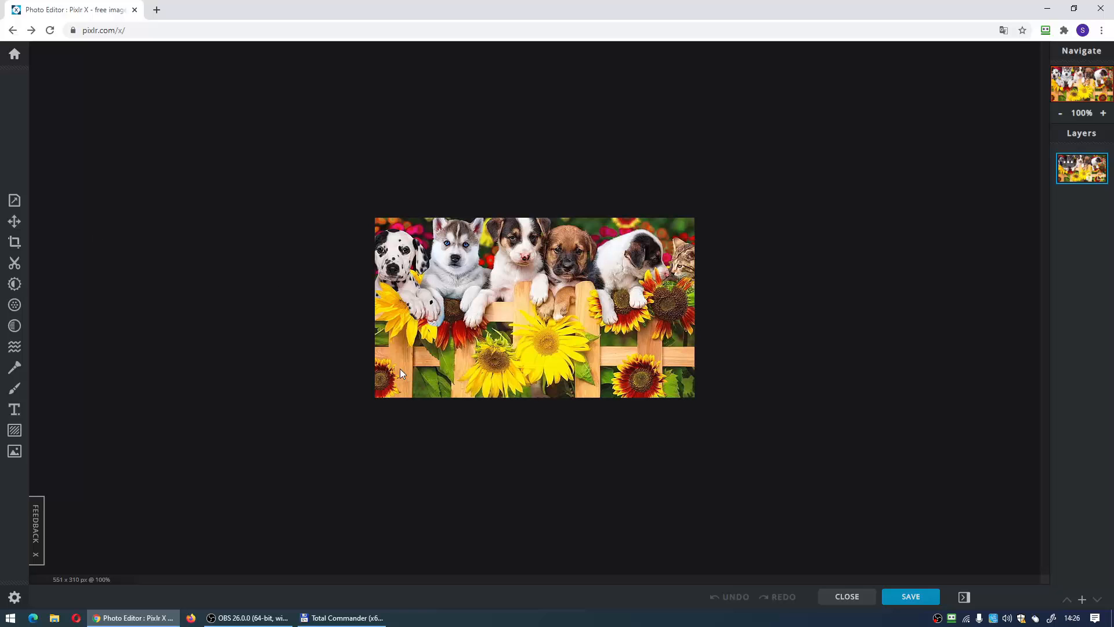
scroll(385, 356, "up", 5)
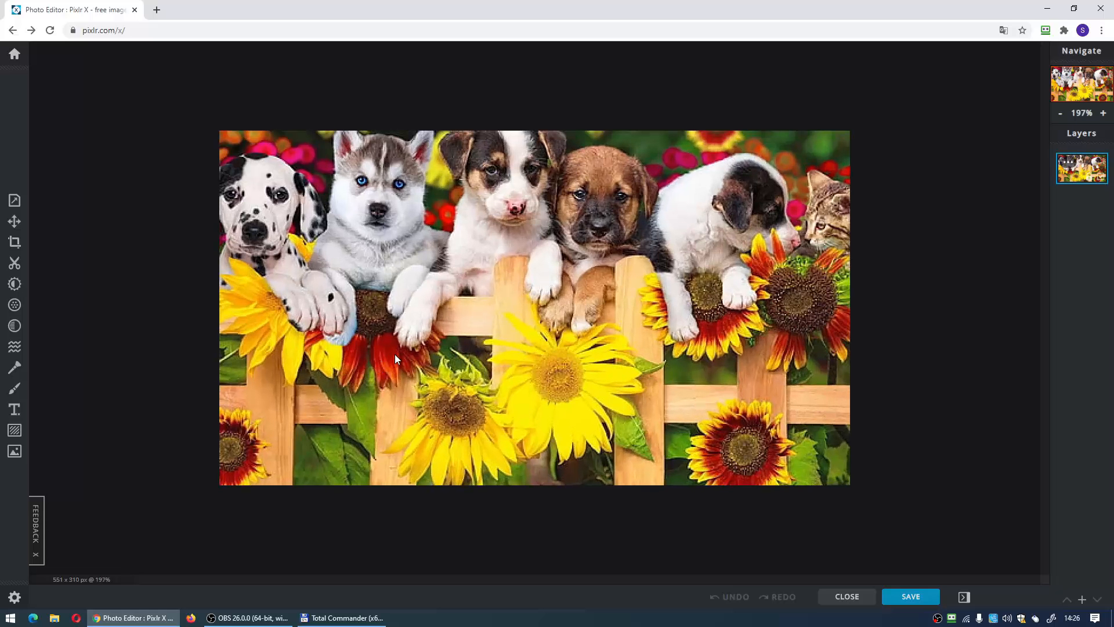
scroll(394, 354, "down", 2)
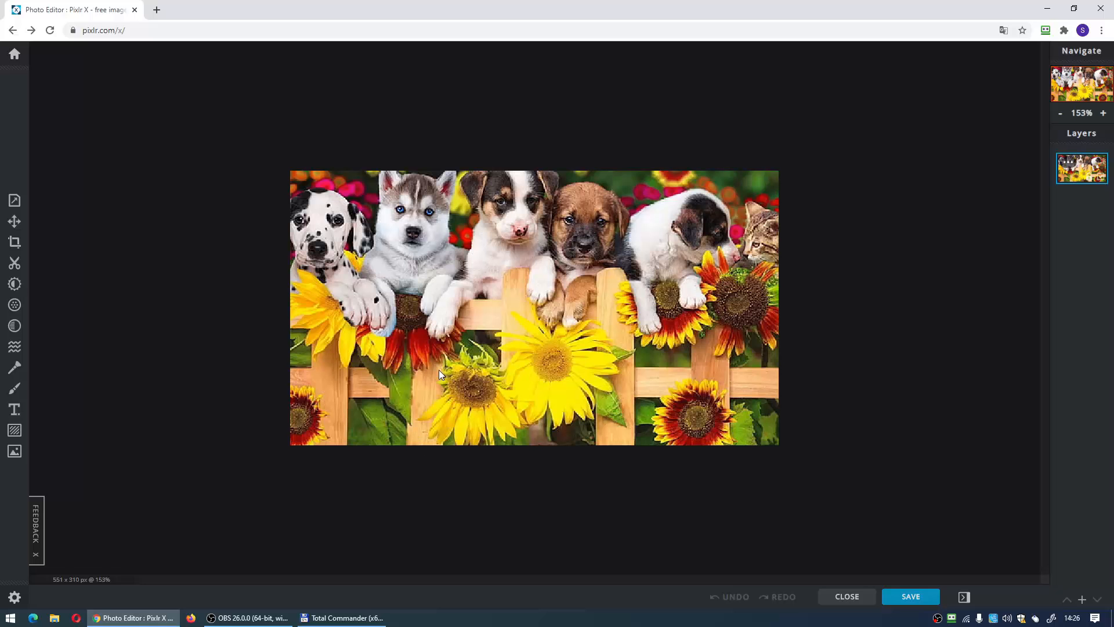
scroll(438, 372, "up", 3)
scroll(439, 371, "down", 4)
scroll(439, 371, "up", 2)
left_click(14, 201)
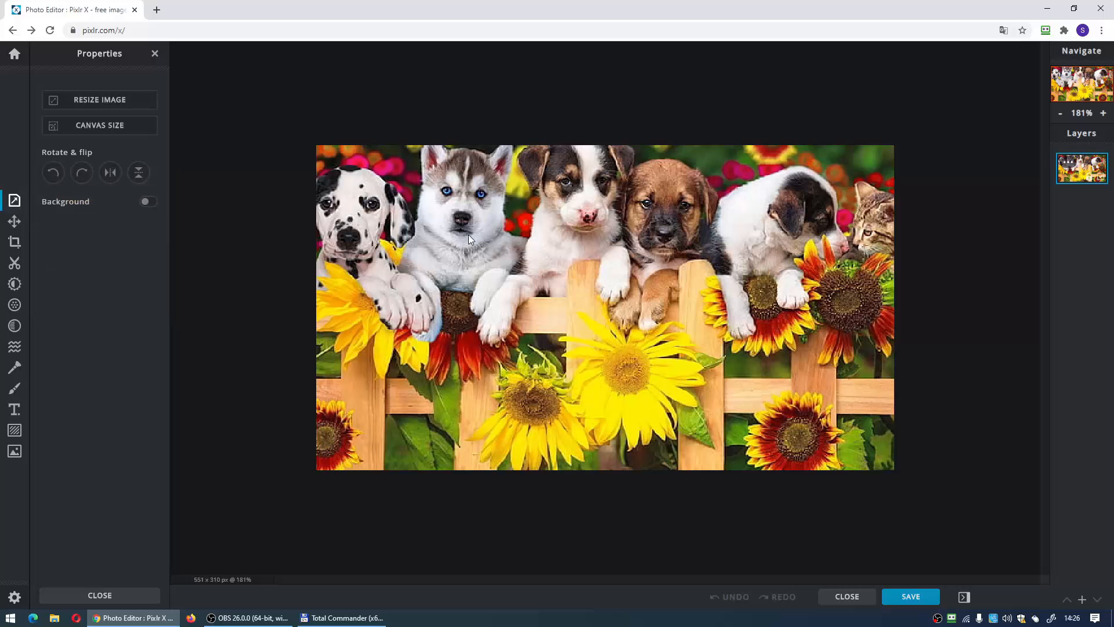
left_click(102, 102)
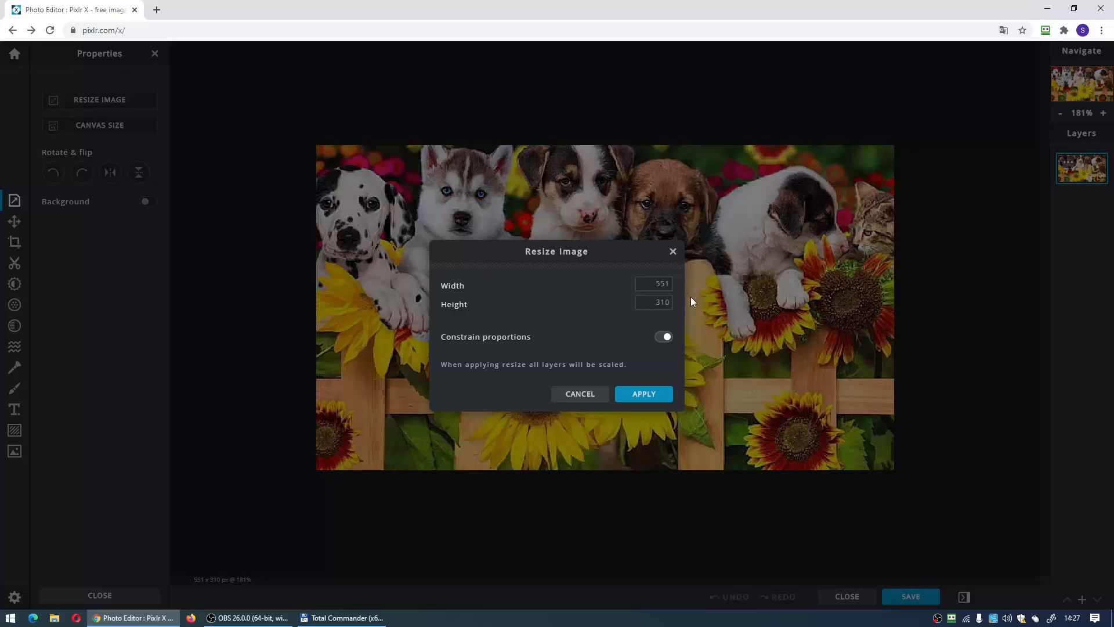
left_click(659, 282)
left_click(651, 308)
left_click(650, 290)
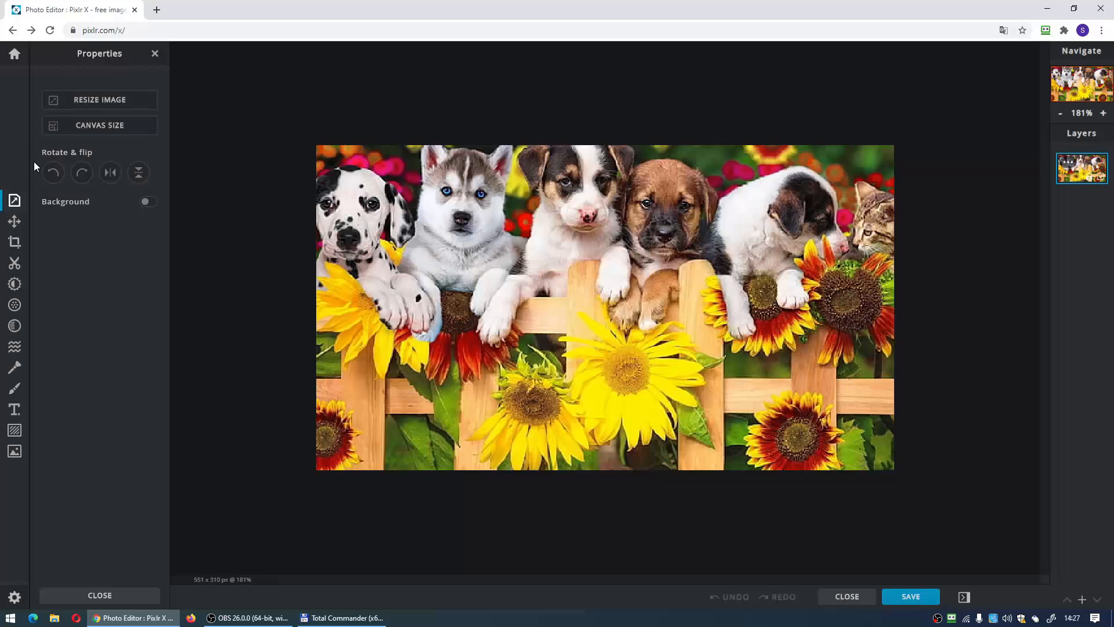
- Rotate the image left and back right, and mirror it horizontally
left_click(53, 172)
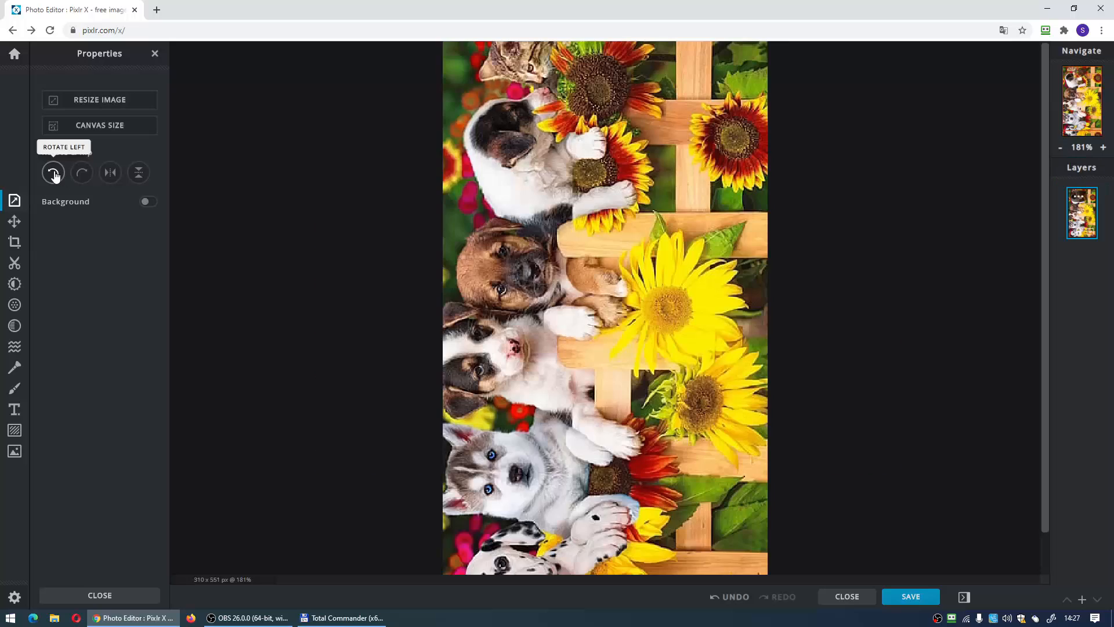
left_click(82, 172)
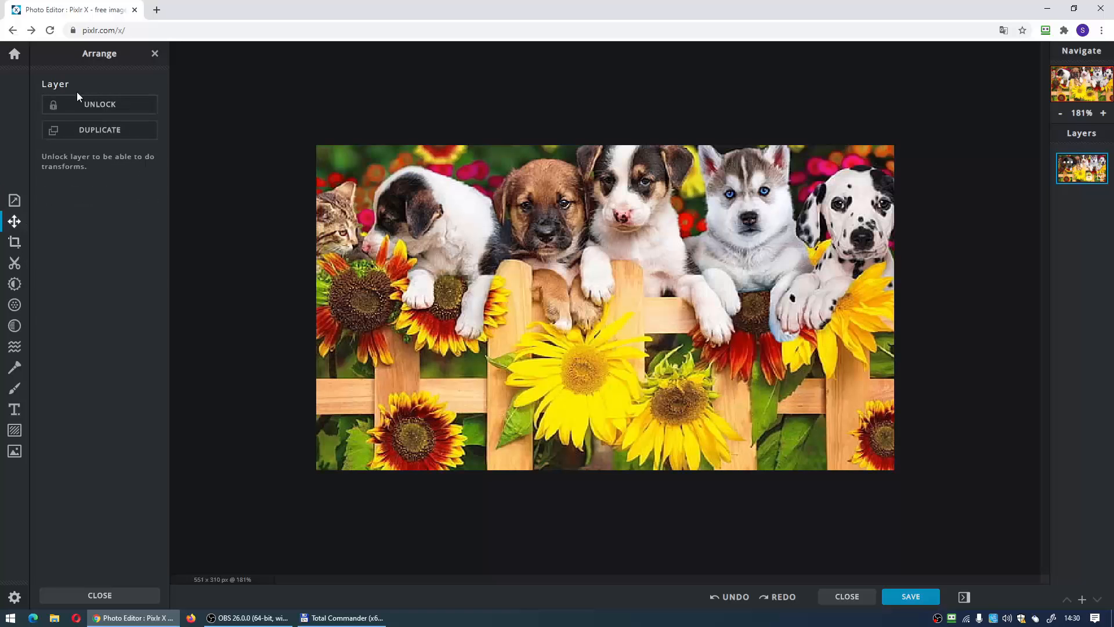
- Duplicate the background layer and give the copy a position of Top 4, Left 25 and the Darken blend mode
left_click(112, 131)
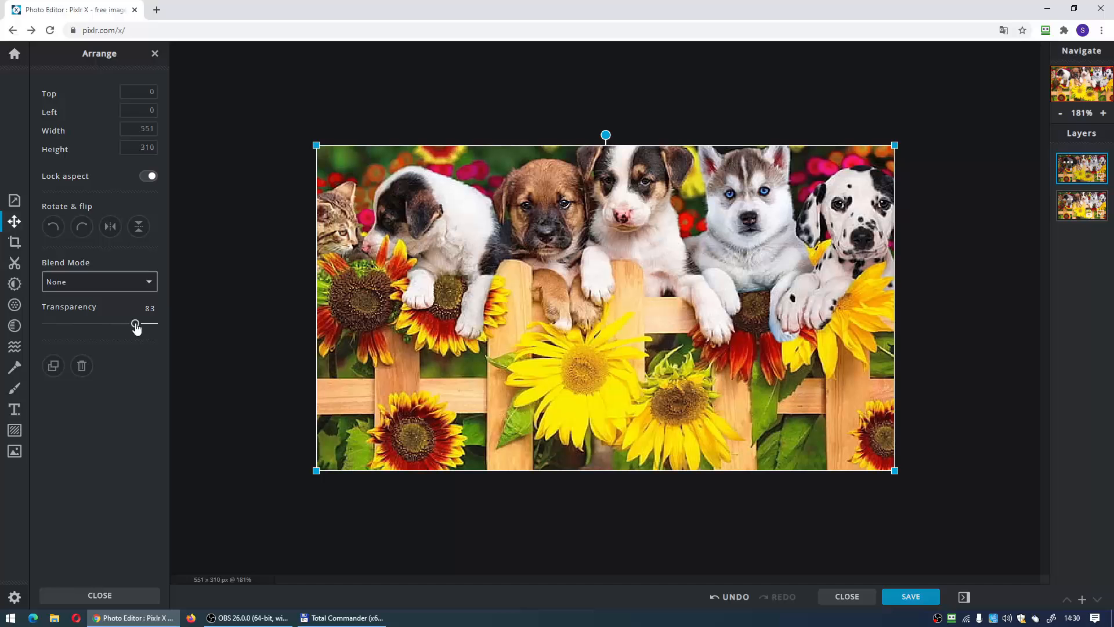
left_click_drag(416, 304, 442, 309)
left_click(99, 282)
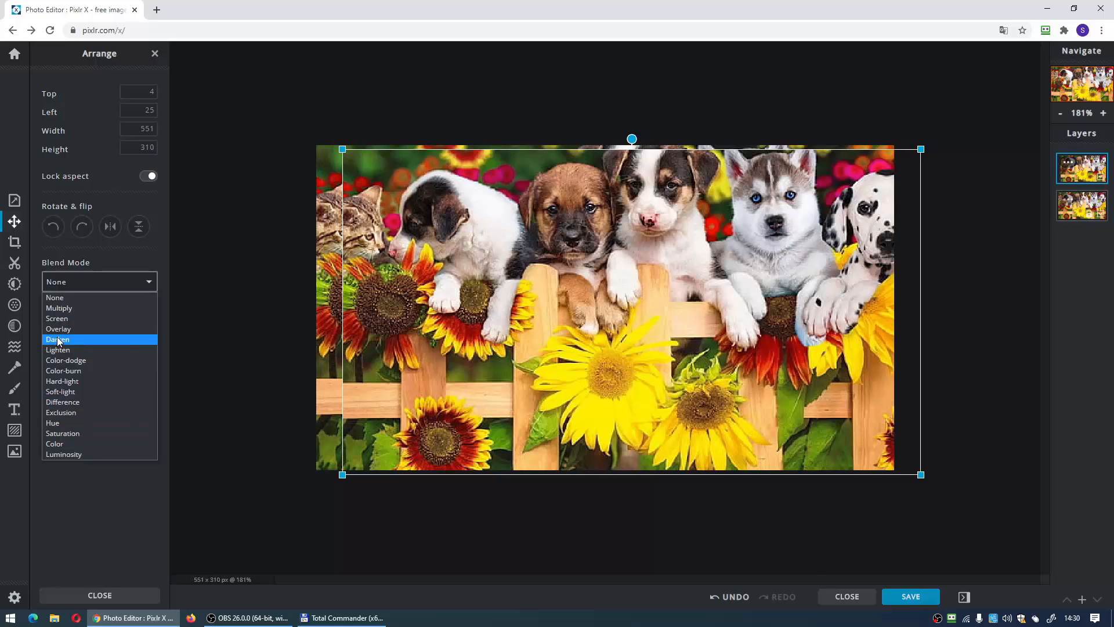
left_click(58, 340)
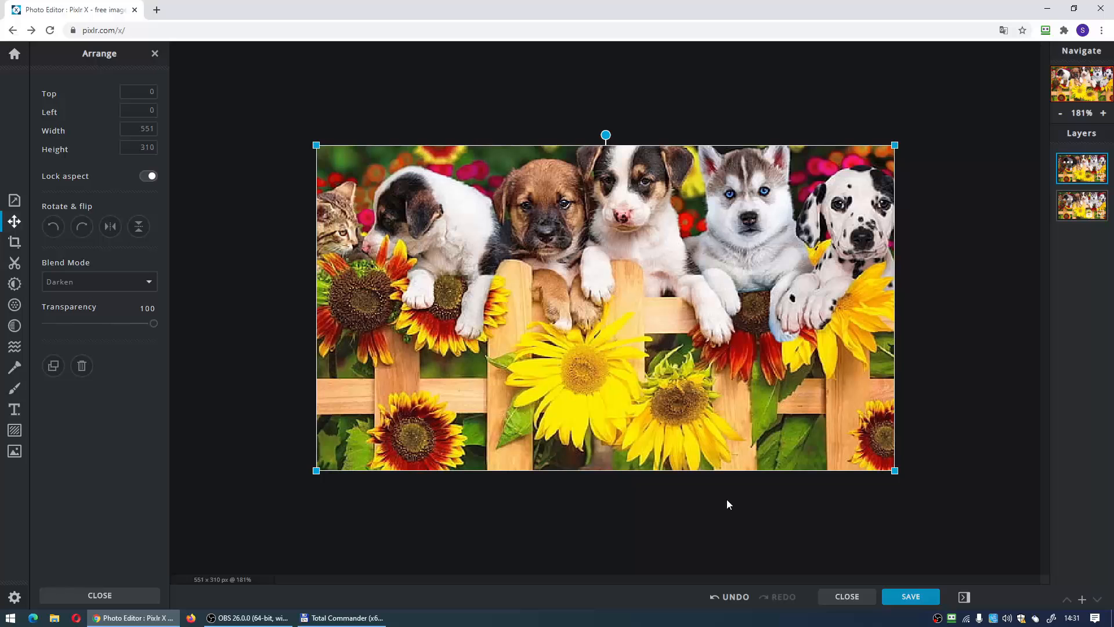
- Undo the position, transparency and blend mode changes made to the duplicated layer
left_click(732, 598)
left_click(733, 597)
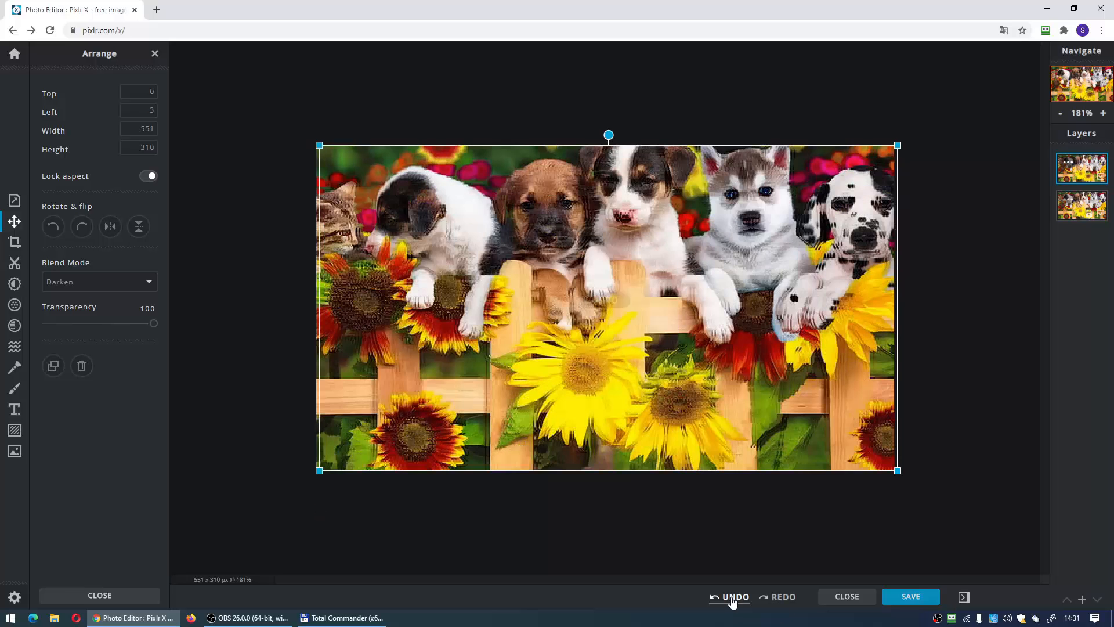
left_click(732, 598)
left_click(731, 599)
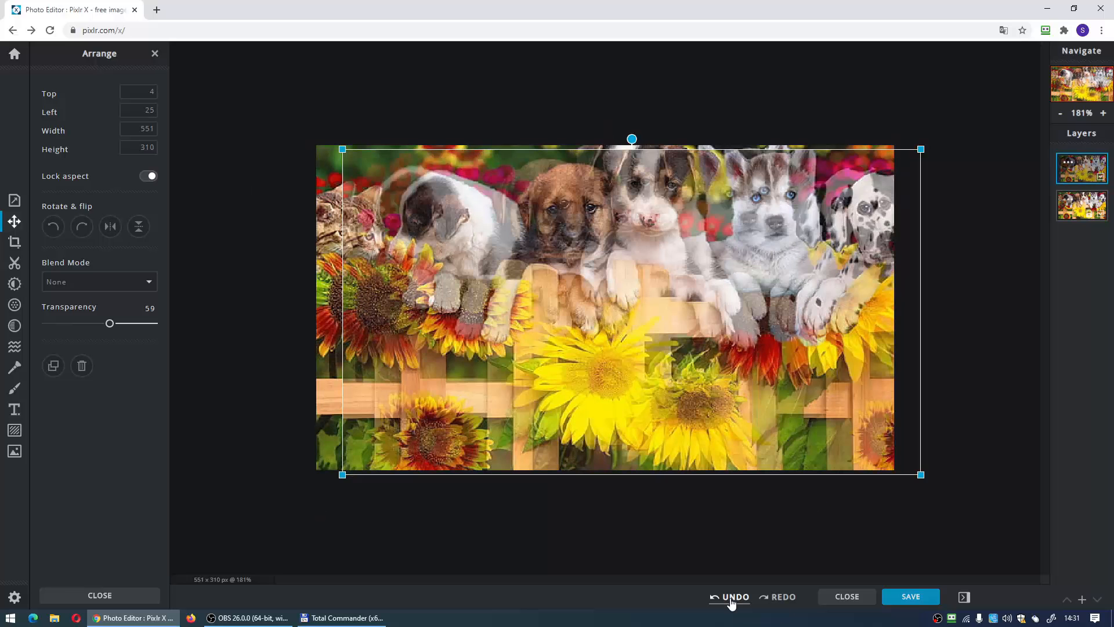
left_click(732, 599)
left_click(732, 599)
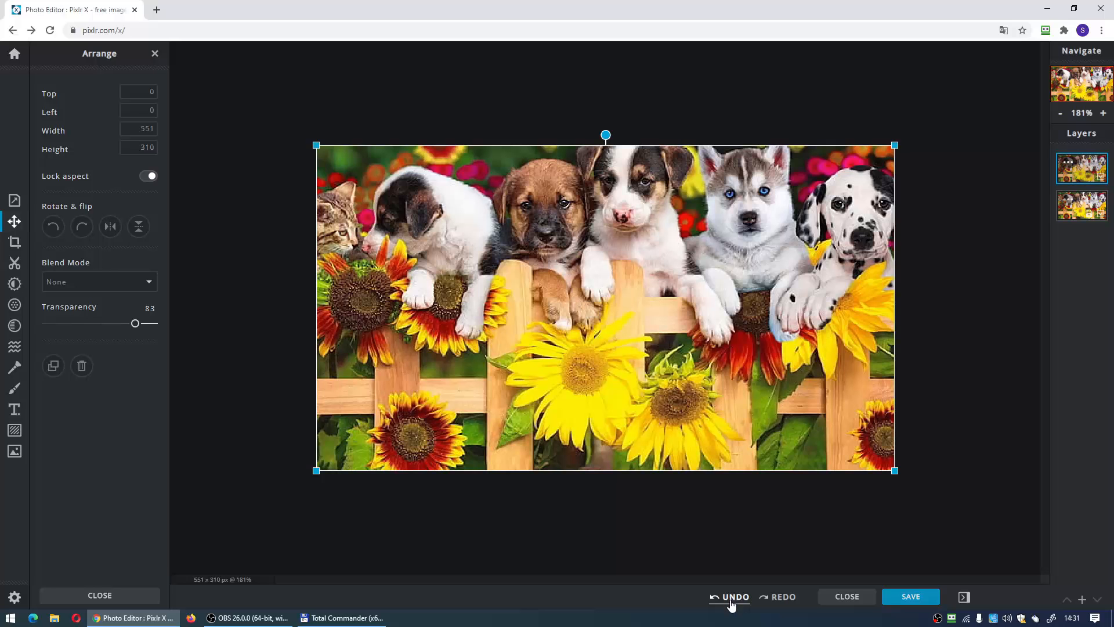
- Delete the Background Copy layer
left_click(1071, 167)
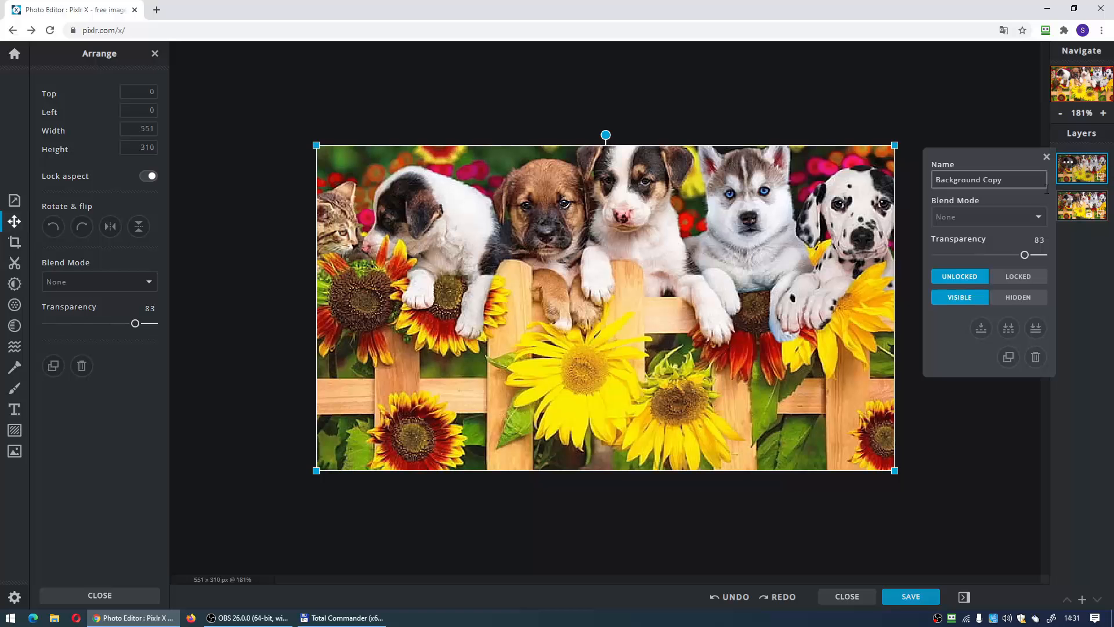
left_click(1035, 358)
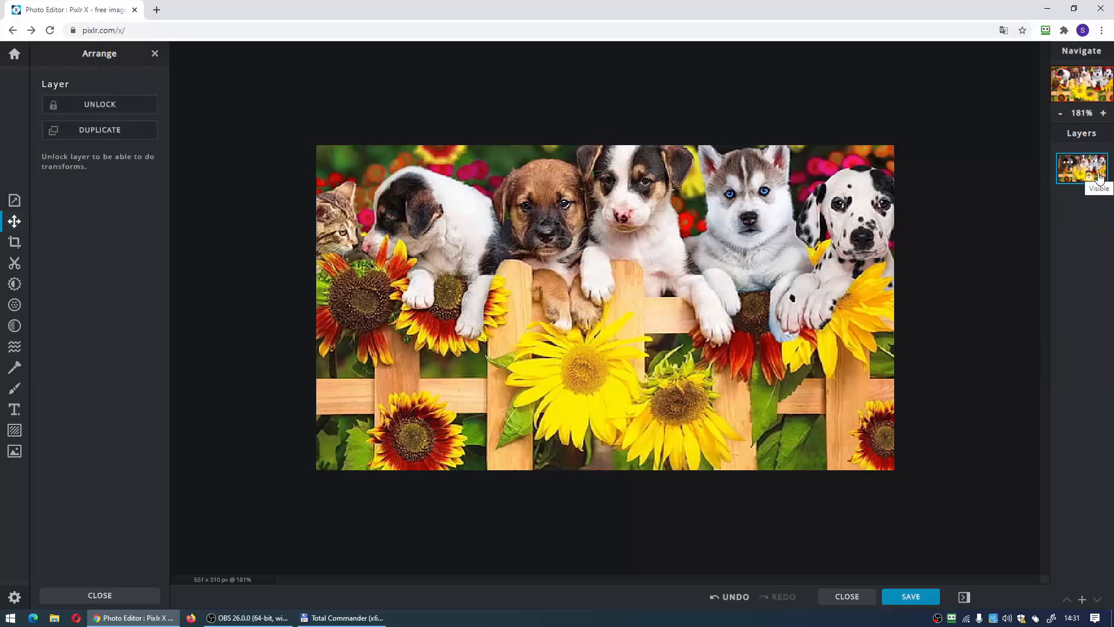
- Crop the image to 297 × 297 px around the brown, black-and-white and husky puppies, and dismiss the save options without downloading
left_click(15, 243)
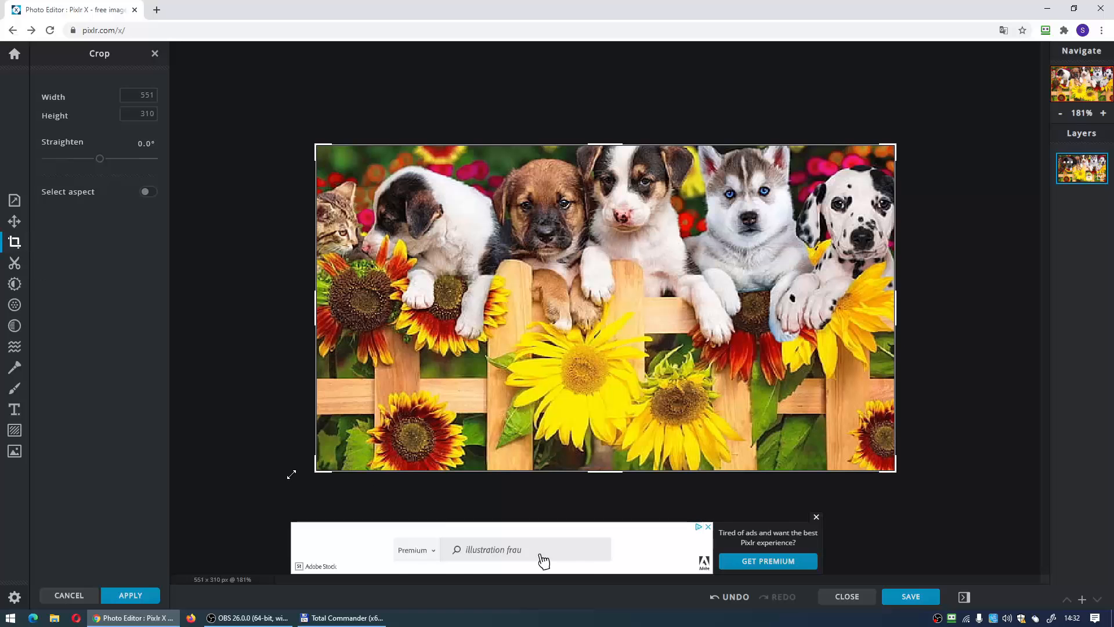
left_click_drag(308, 317, 344, 317)
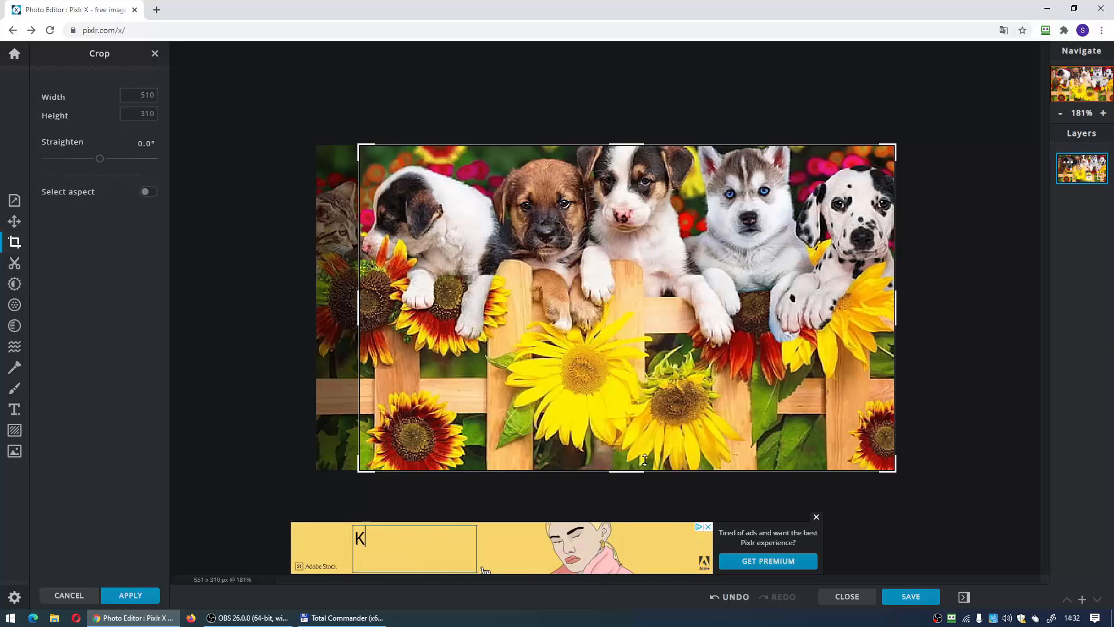
left_click_drag(642, 469, 629, 431)
left_click_drag(895, 312, 803, 311)
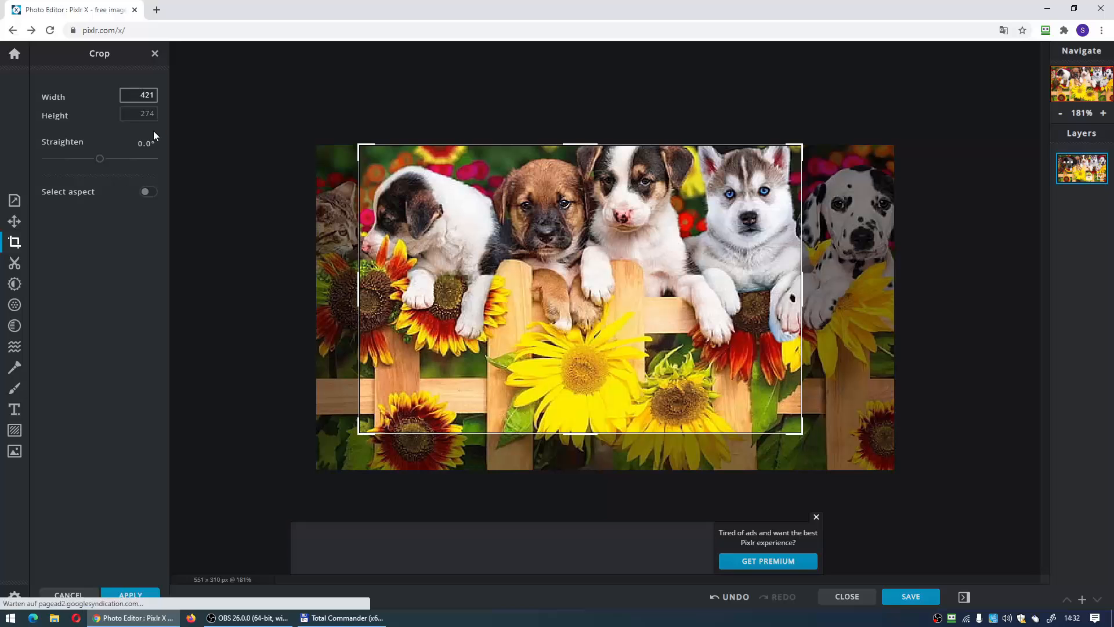
left_click_drag(360, 295, 364, 292)
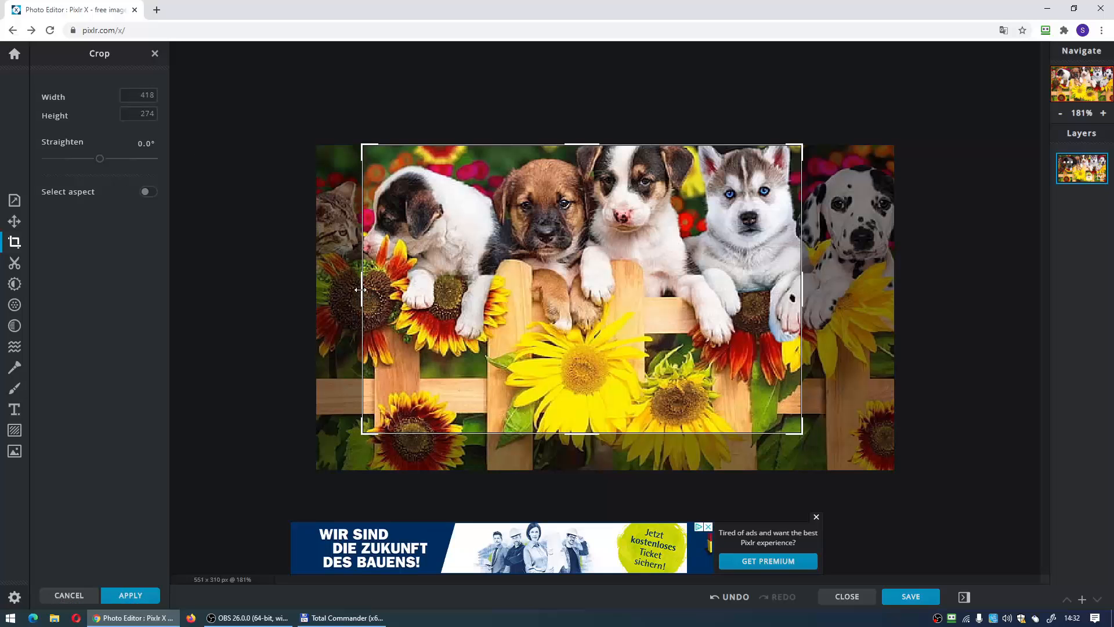
left_click_drag(362, 296, 489, 300)
left_click_drag(643, 435, 643, 459)
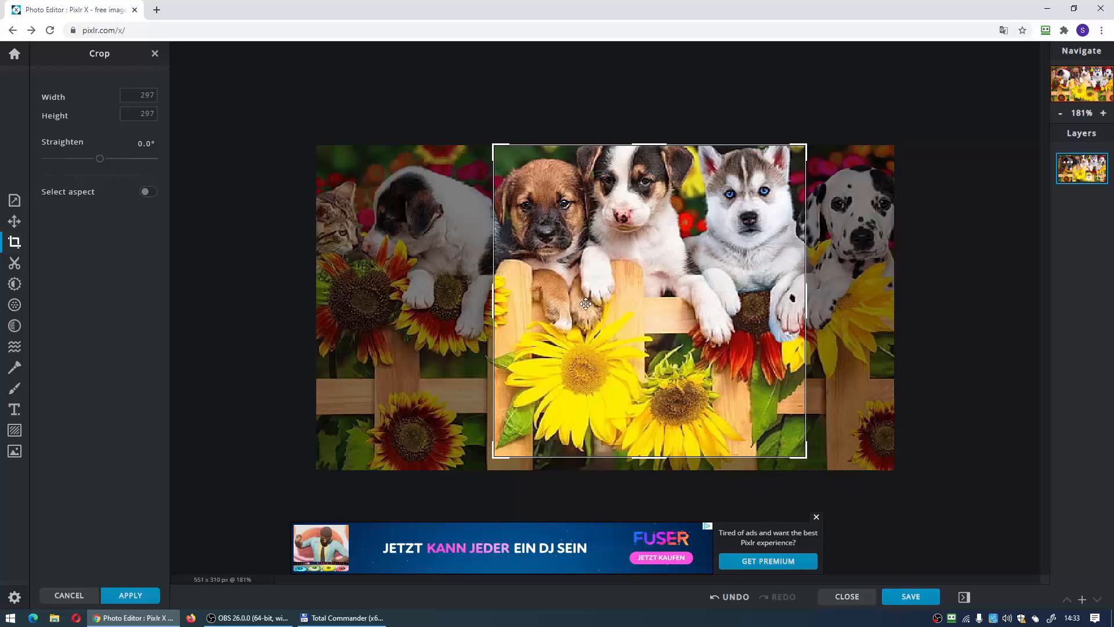
left_click(908, 597)
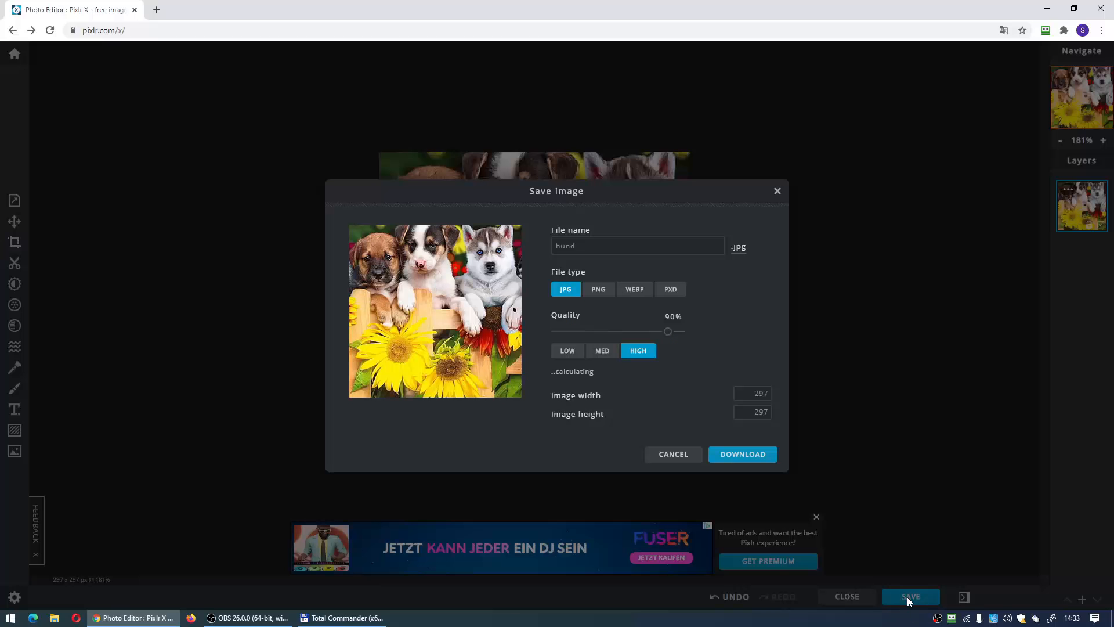
left_click(663, 454)
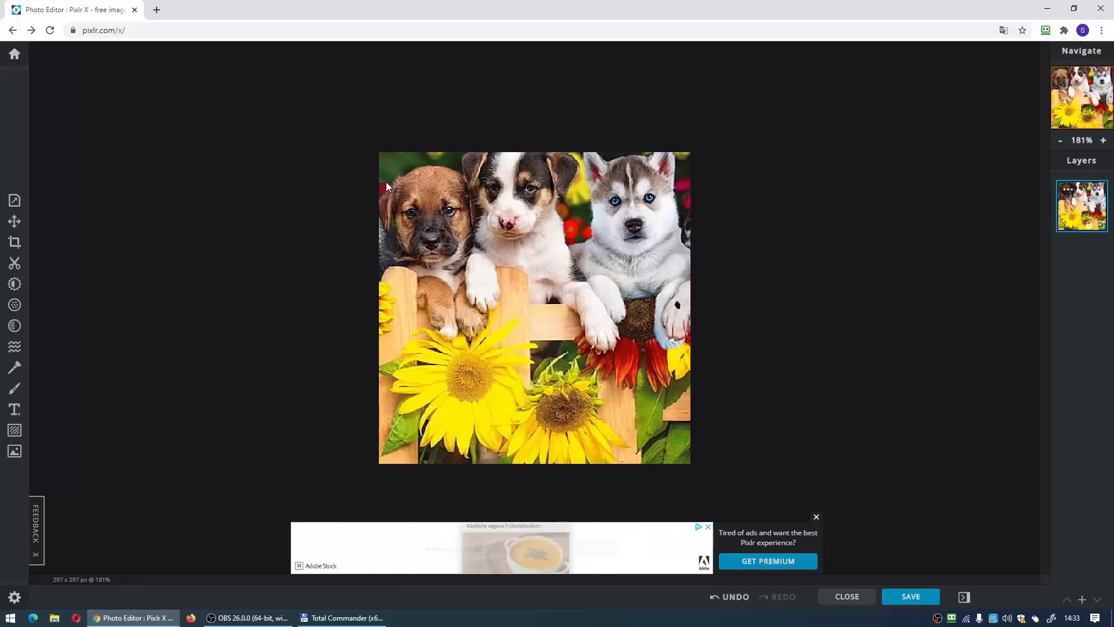
- Cut out the large sunflower's yellow petals with the magic wand in Remove mode at tolerance 32
left_click(13, 270)
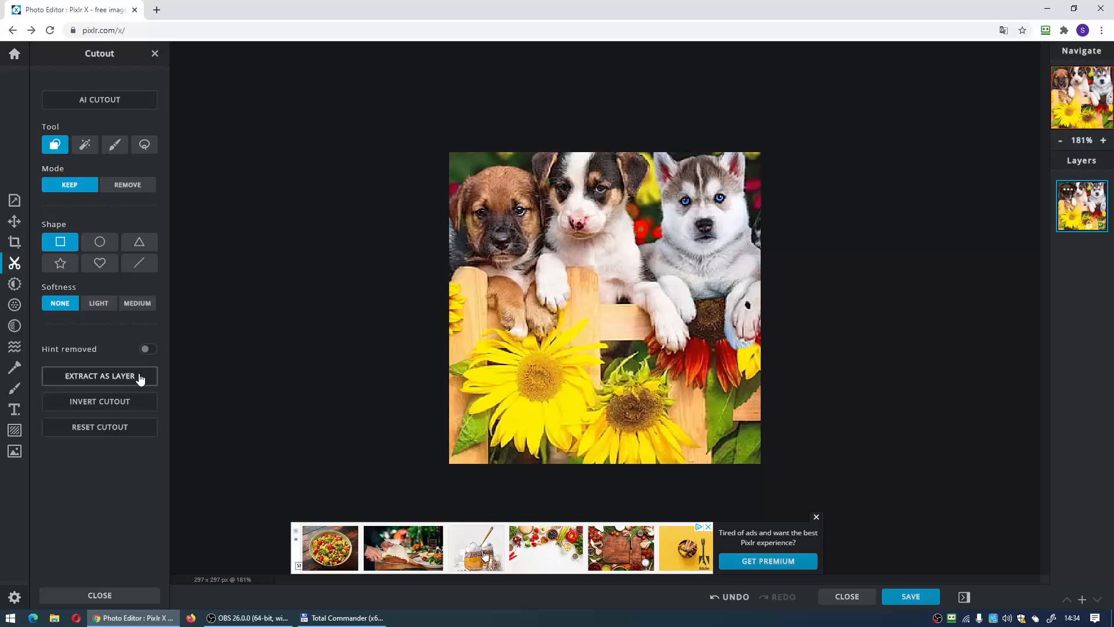
left_click(85, 144)
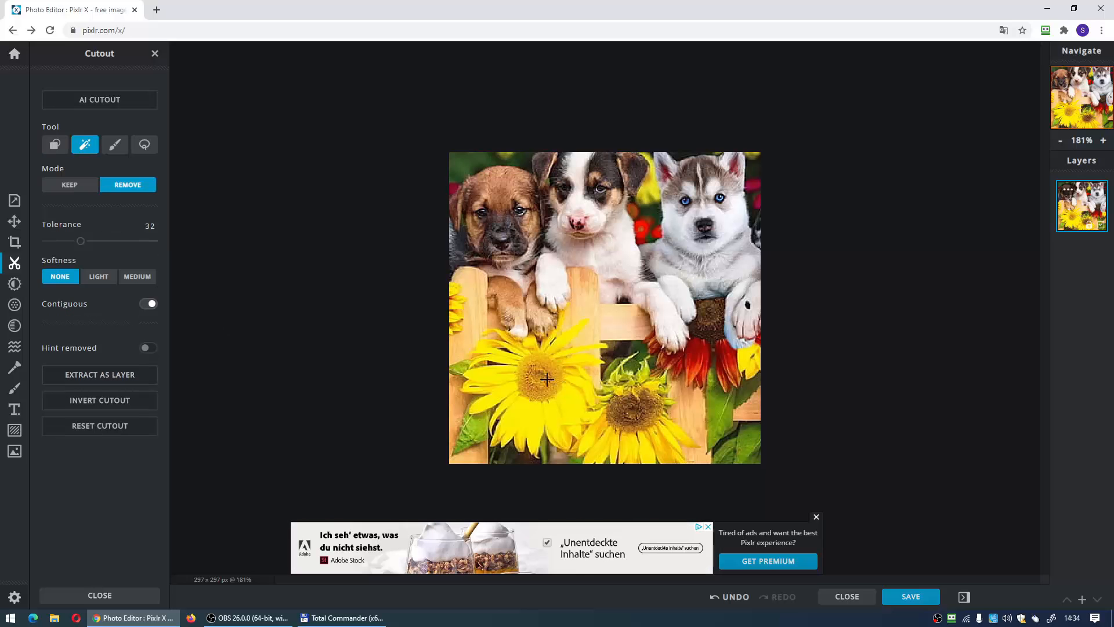
left_click(575, 414)
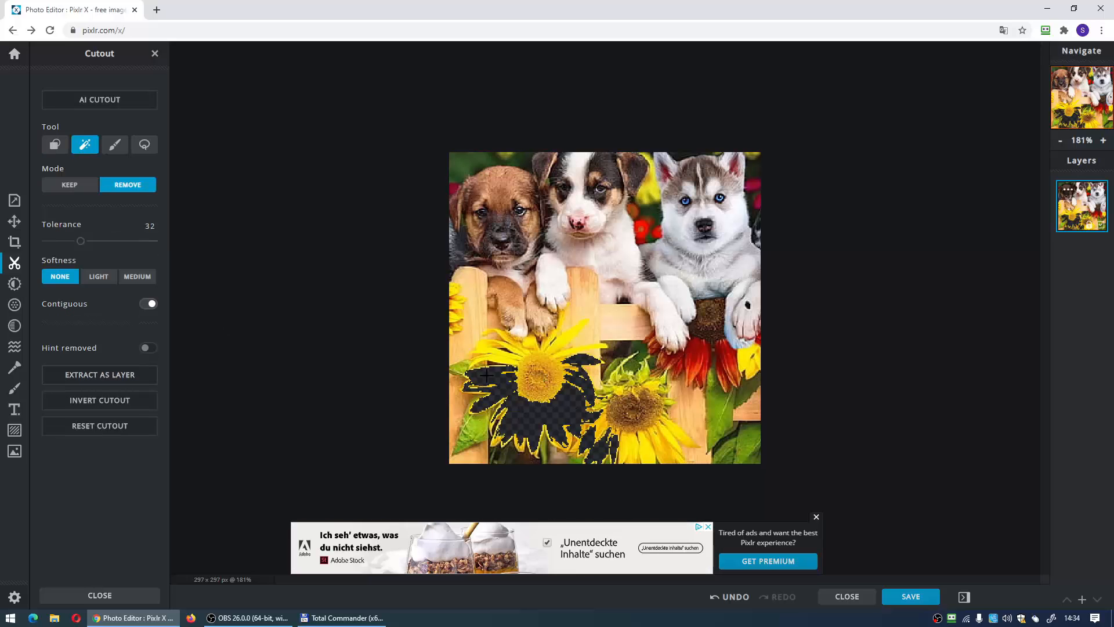
left_click(517, 357)
left_click(570, 332)
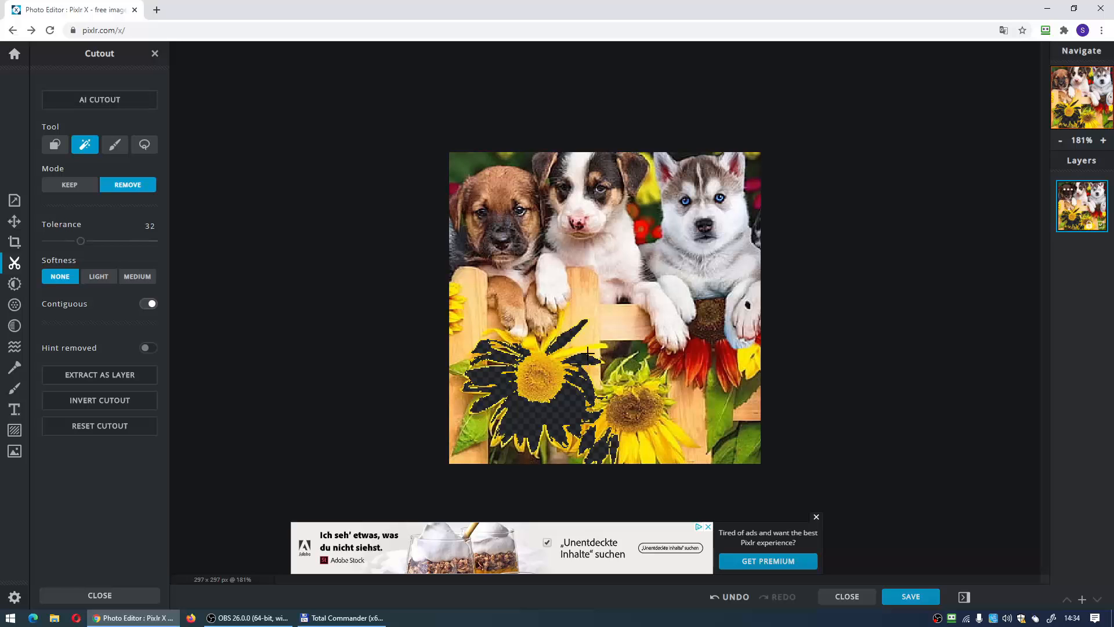
left_click(583, 347)
left_click(575, 347)
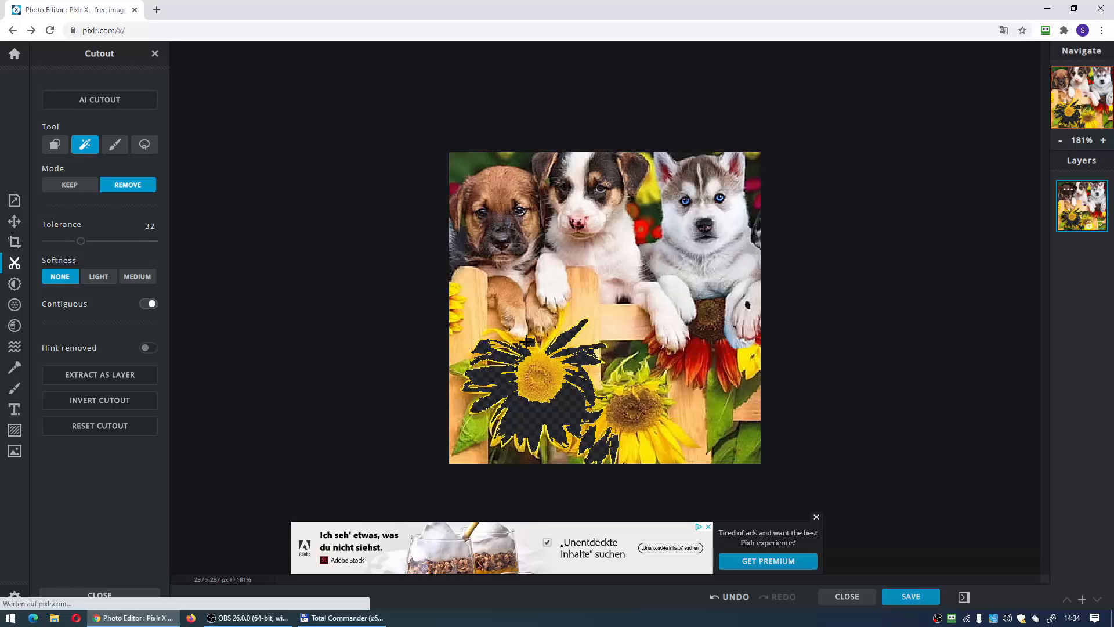
- Erase areas across the puppies freehand with the cutout brush in Remove mode, at 50 px size and 50% softness
left_click(115, 144)
mouse_move(652, 212)
left_mouse_down()
mouse_move(626, 264)
mouse_move(646, 325)
mouse_move(697, 350)
mouse_move(574, 192)
mouse_move(506, 203)
mouse_move(639, 313)
mouse_move(573, 241)
mouse_move(519, 212)
mouse_move(623, 352)
mouse_move(693, 208)
mouse_move(492, 215)
left_mouse_up()
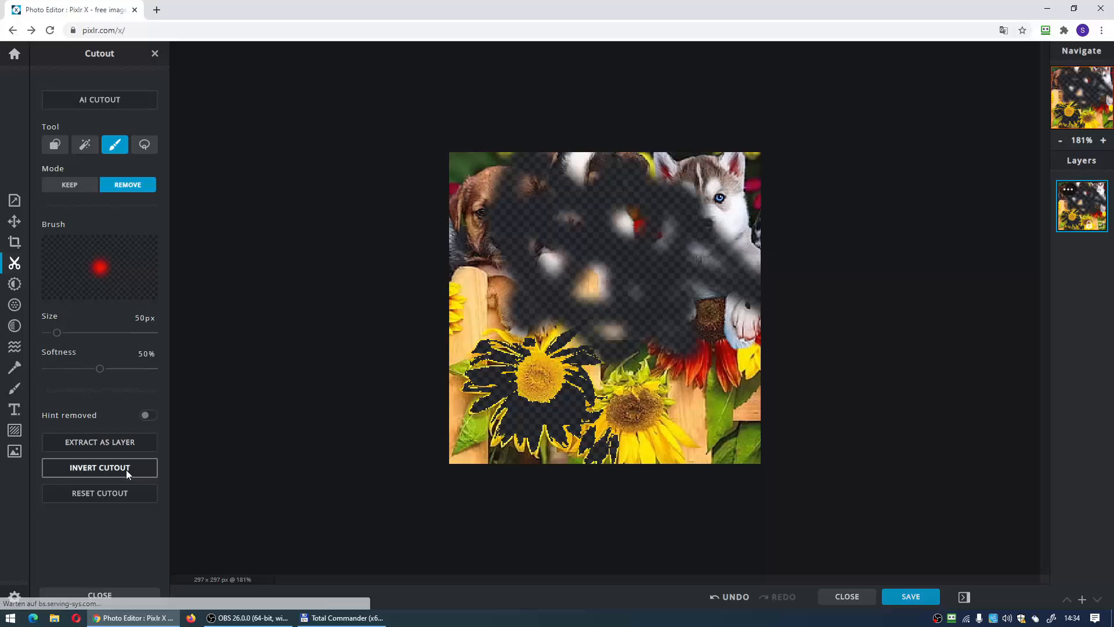
- Undo the brush and magic wand cutouts to restore the cropped picture
left_click(727, 605)
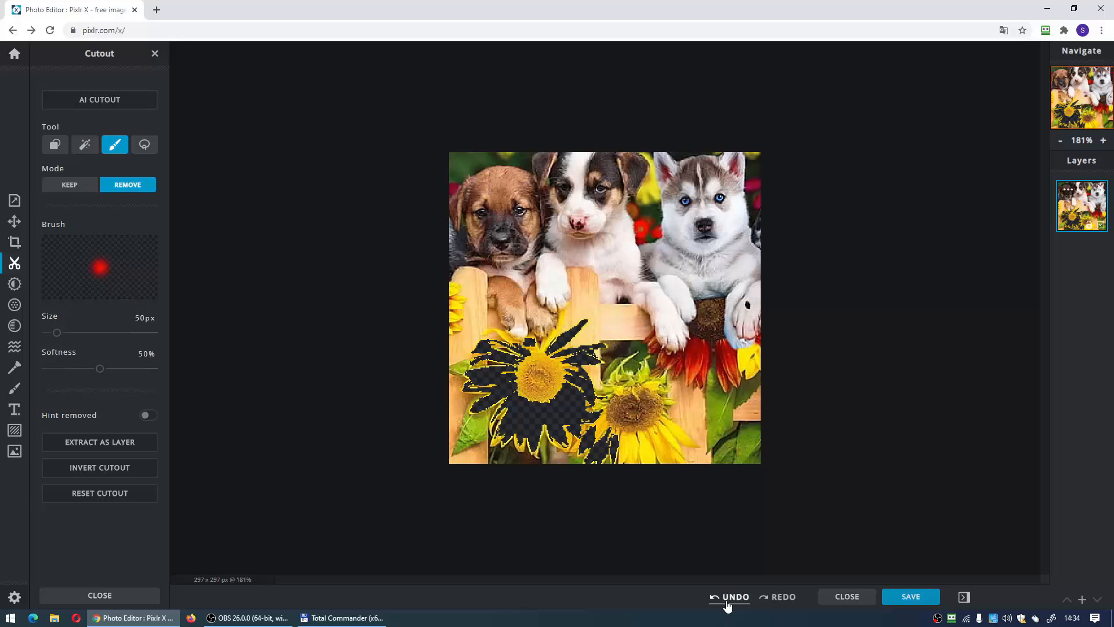
left_click(727, 605)
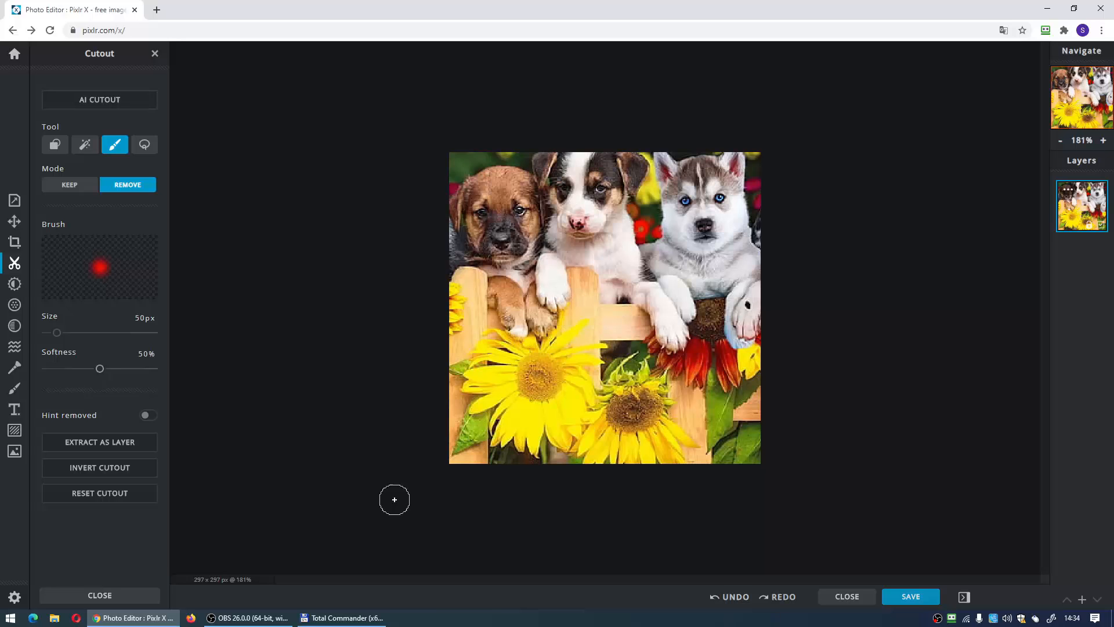
- Adjust the picture's colour and light with Brightness 52, Exposure 16 and Tint -48, and lower the Temperature
left_click(14, 284)
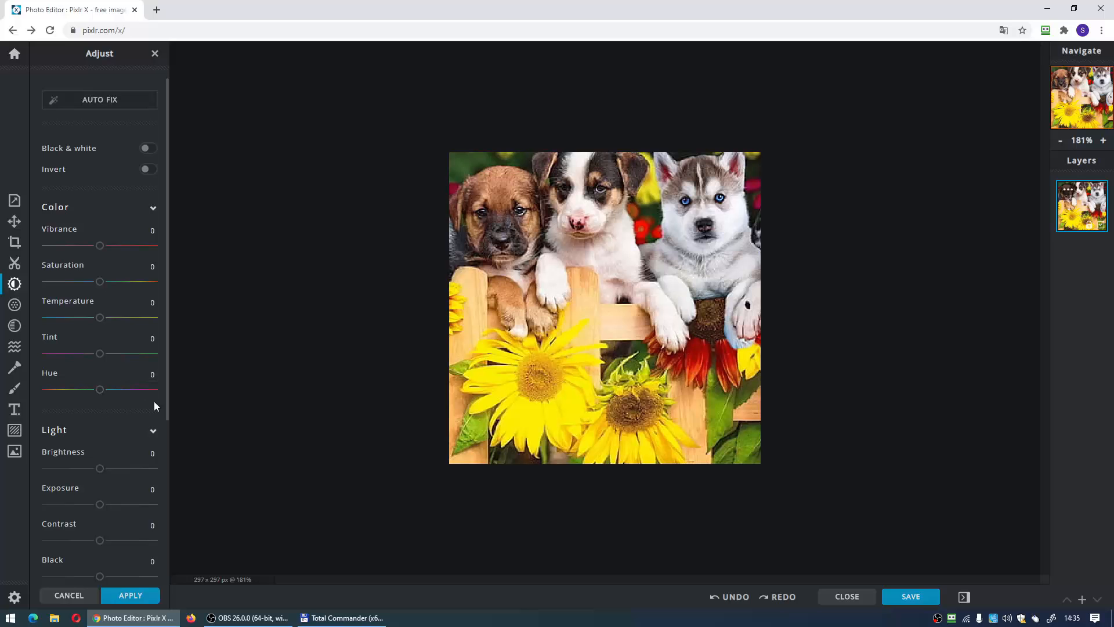
left_click_drag(103, 470, 109, 468)
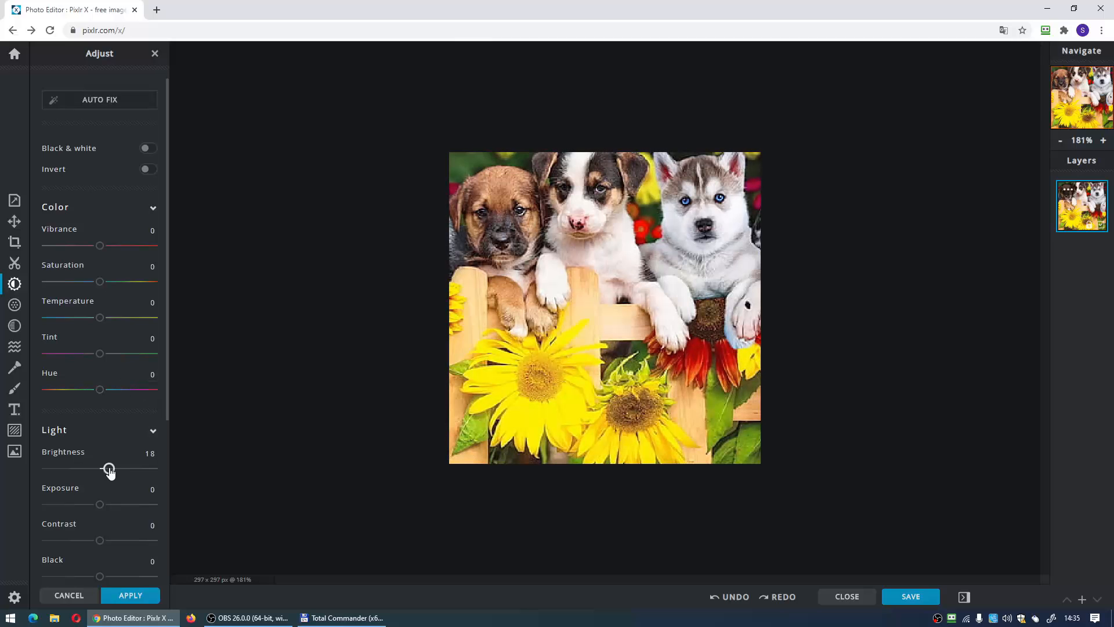
left_click_drag(98, 509, 129, 475)
left_click_drag(100, 355, 73, 356)
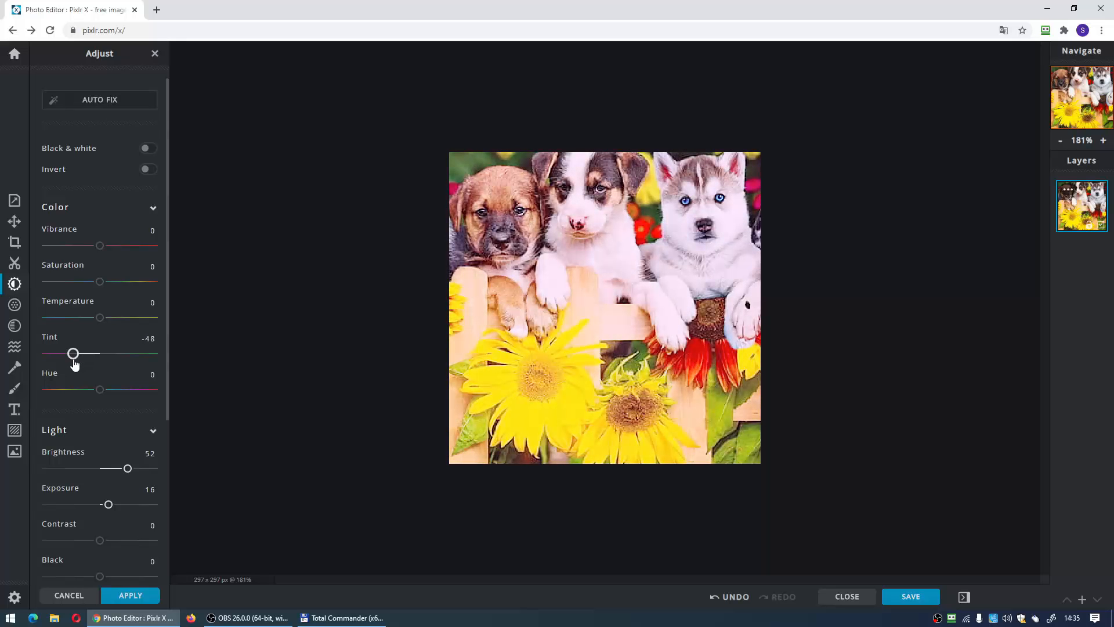
- Choose the custom green #7FAD24 as the Toning highlight colour in the adjustments
scroll(157, 454, "down", 4)
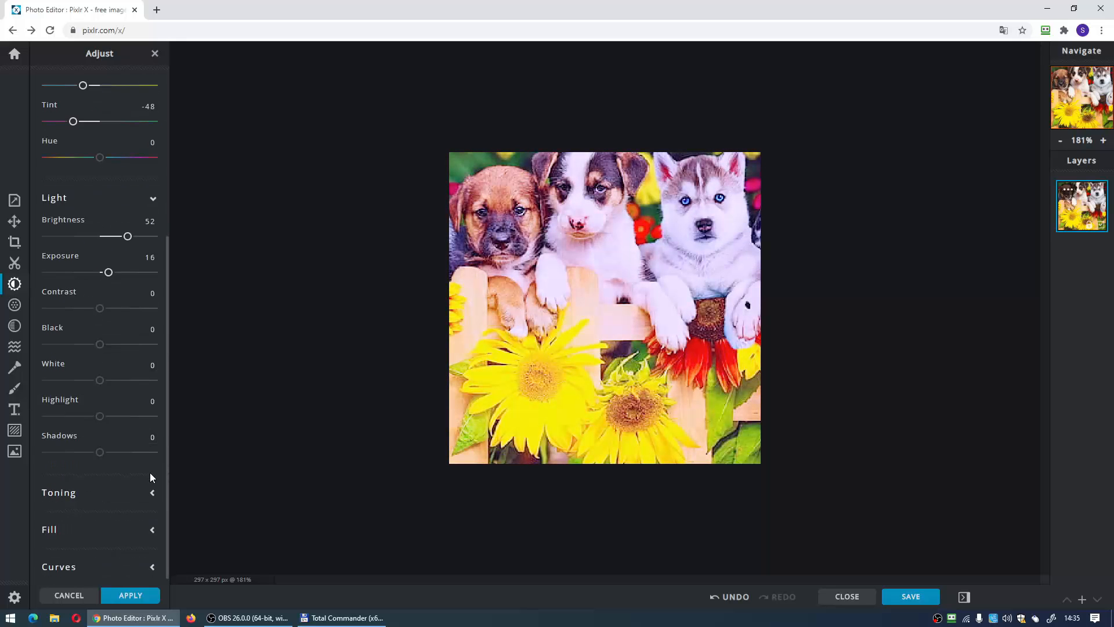
left_click(99, 492)
scroll(97, 476, "down", 2)
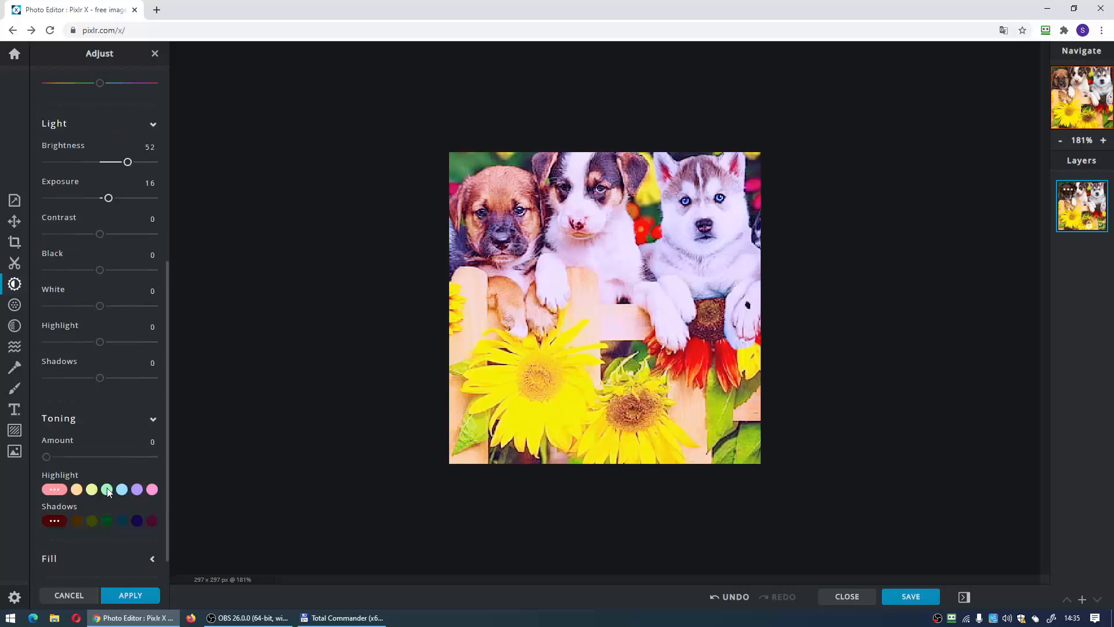
left_click(93, 458)
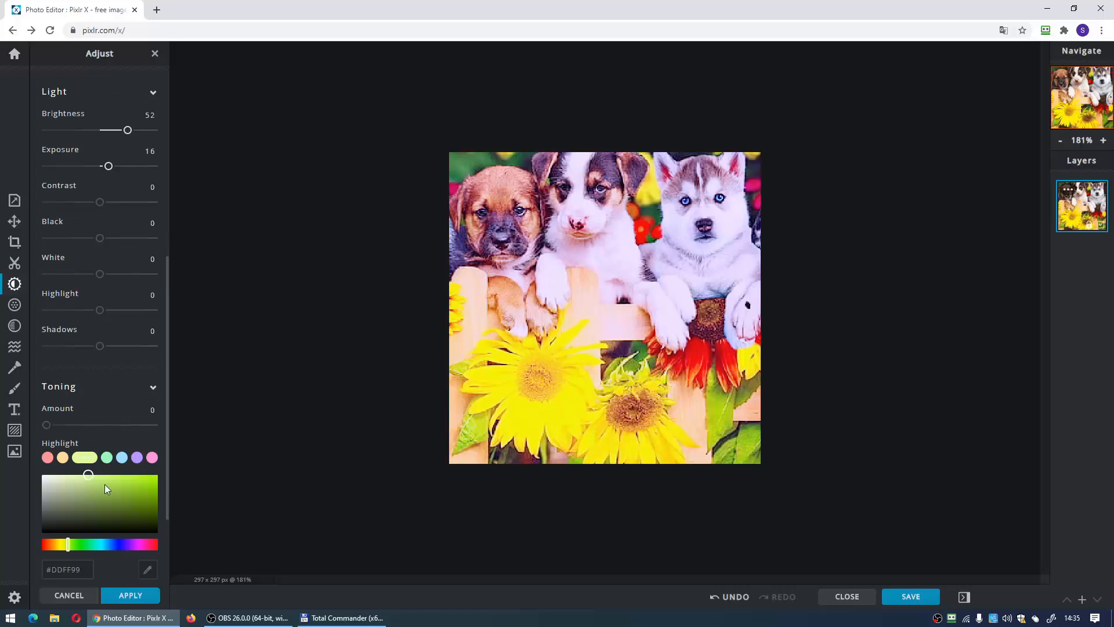
left_click_drag(119, 505, 134, 495)
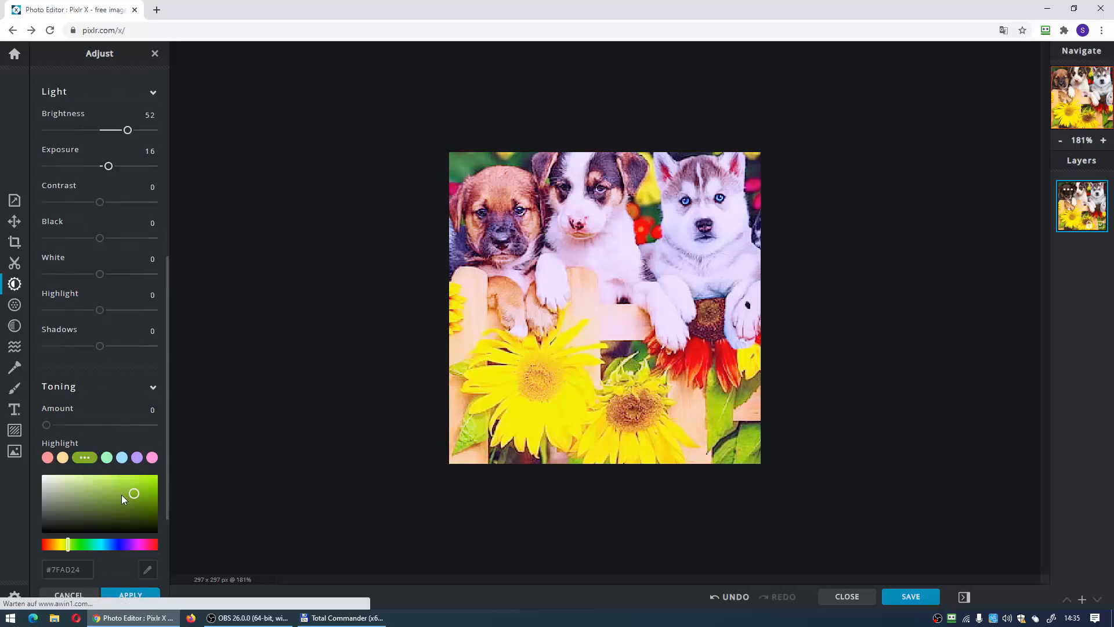
- Undo the light and colour adjustments to restore the cropped picture
left_click(730, 597)
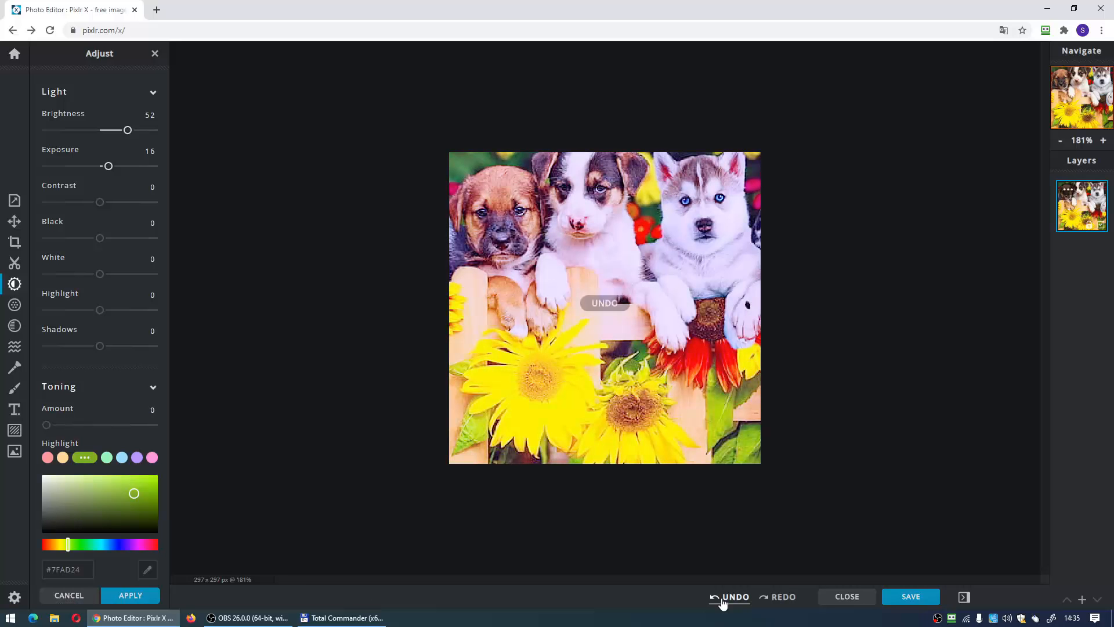
left_click(731, 597)
left_click(730, 597)
left_click(730, 597)
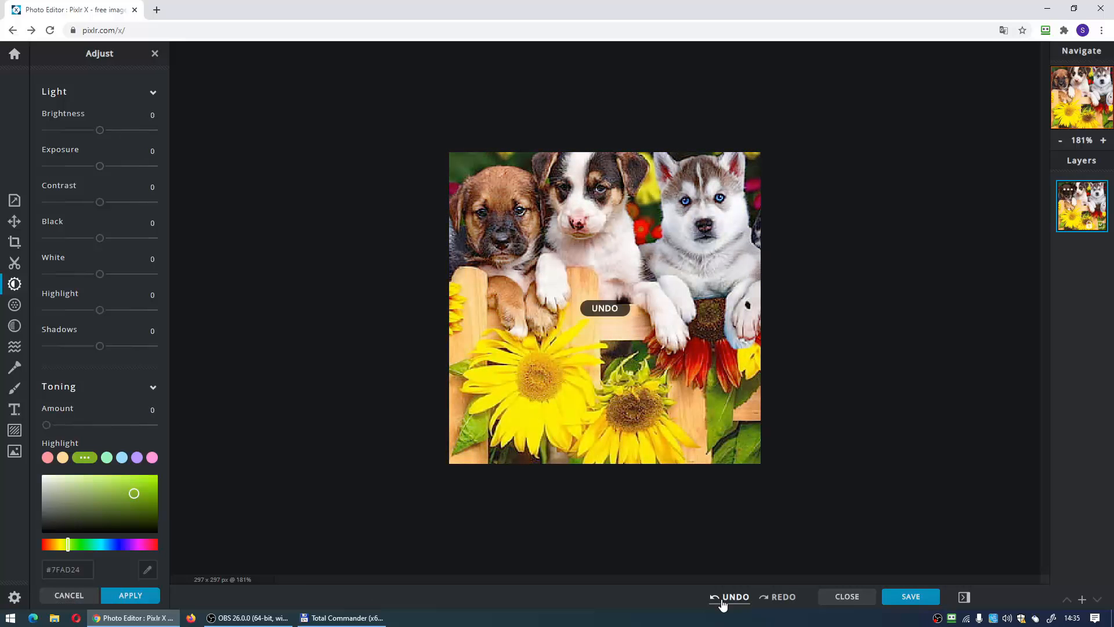
left_click(730, 597)
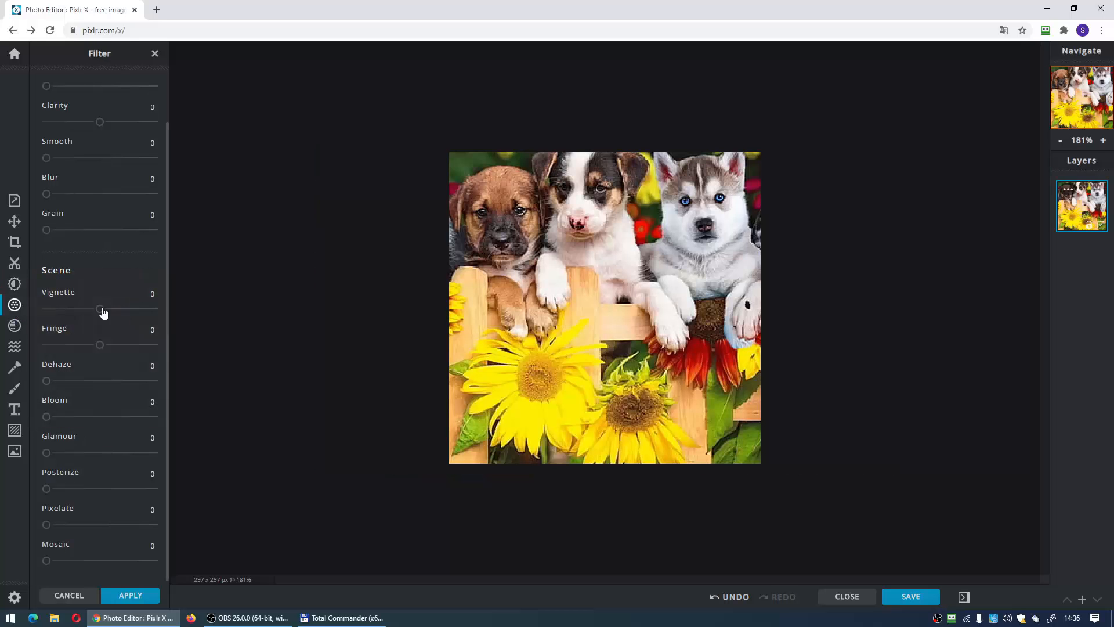
- Set the Scene filters to Vignette -44, Fringe 29, Dehaze 28, Bloom 31, Glamour 52 and Posterize 12
left_click_drag(99, 308, 76, 309)
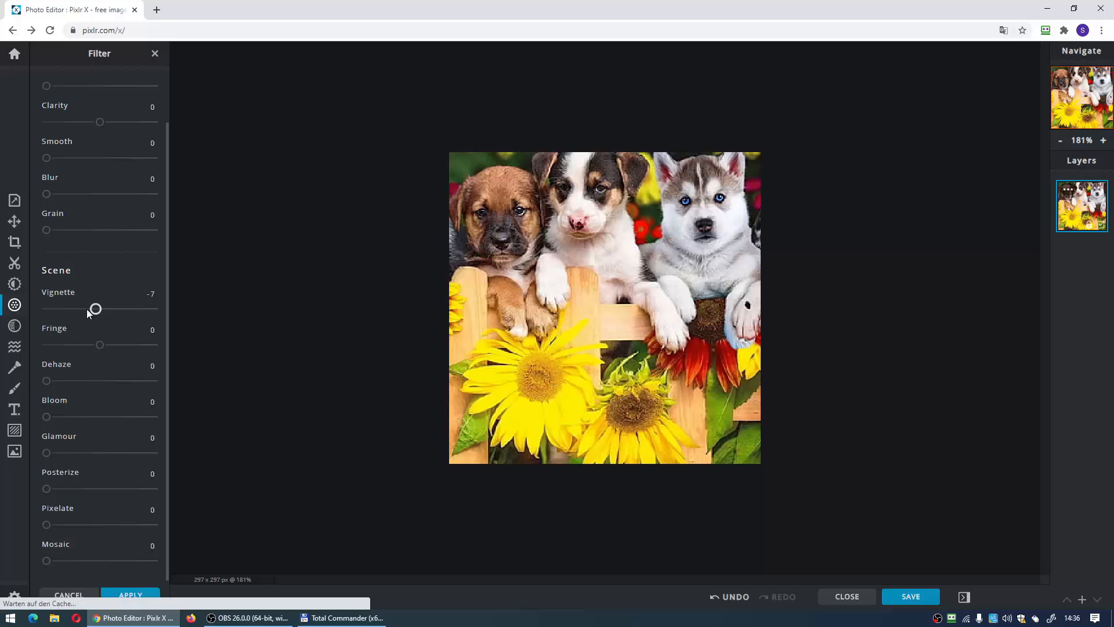
mouse_move(100, 347)
left_mouse_down()
mouse_move(129, 344)
mouse_move(96, 349)
mouse_move(117, 355)
left_mouse_up()
left_click_drag(59, 381, 102, 453)
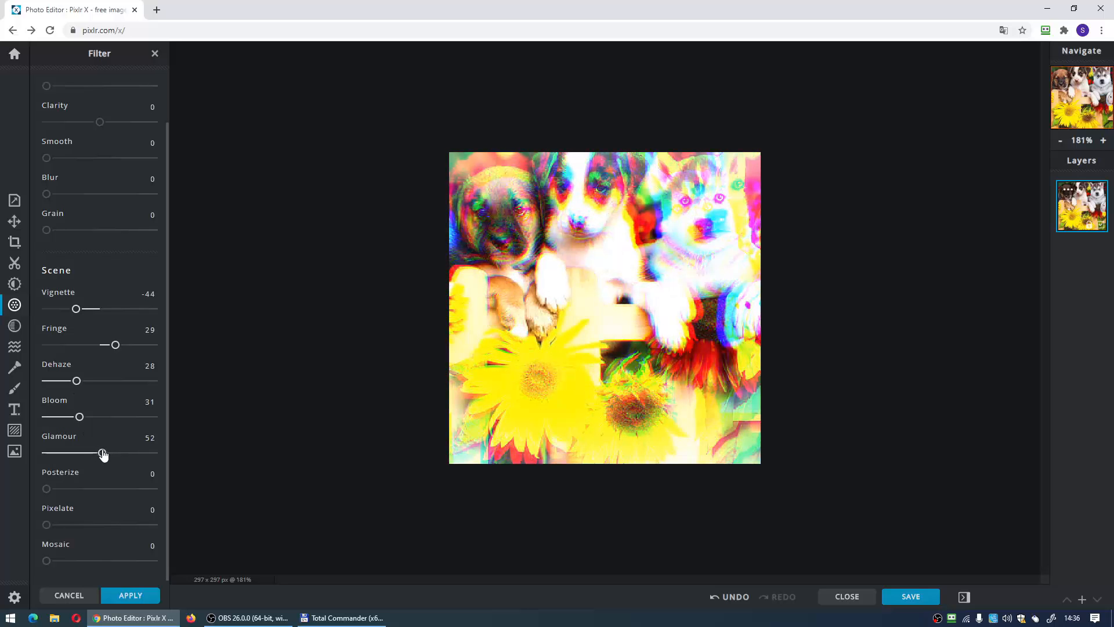
left_click_drag(77, 491, 91, 489)
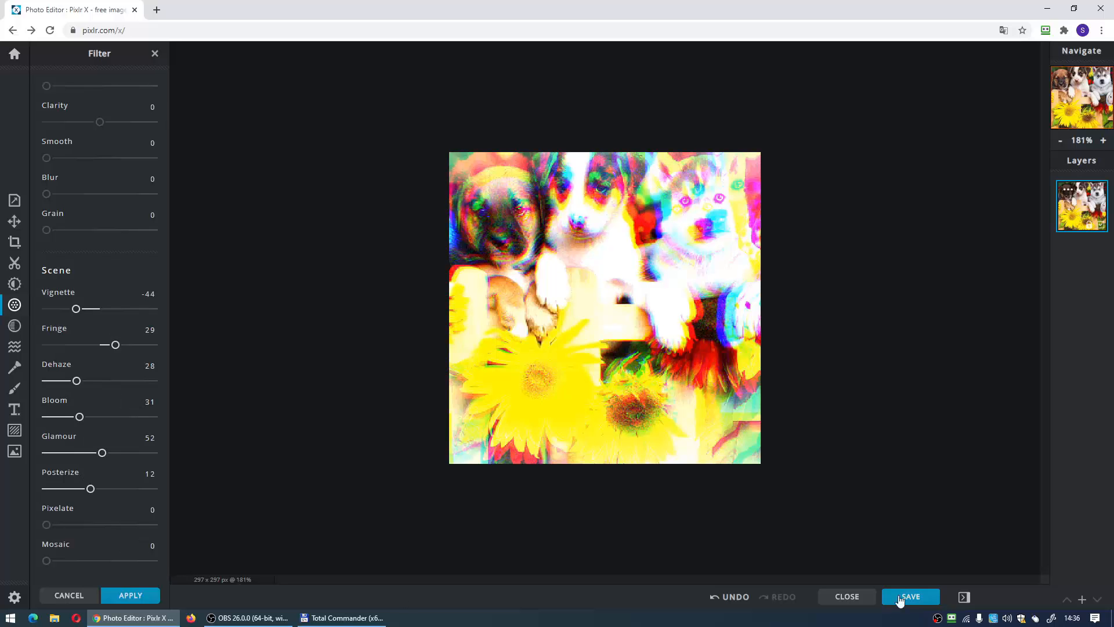
- Undo all the Scene filter changes on the puppy picture
left_click(720, 598)
left_click(720, 598)
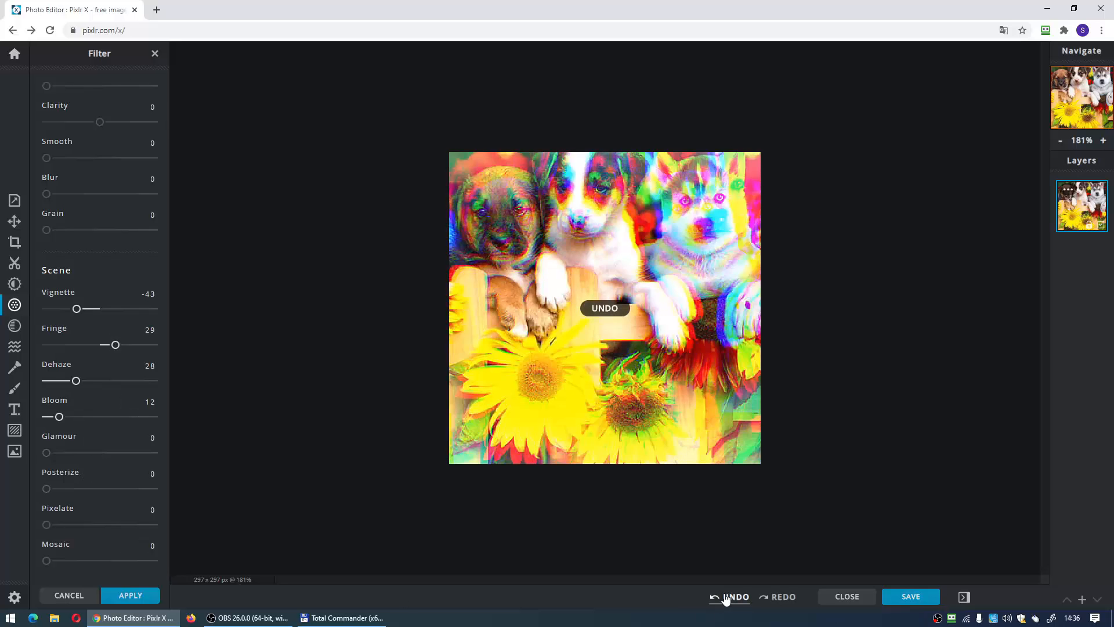
left_click(722, 598)
left_click(723, 598)
left_click(724, 598)
left_click(726, 598)
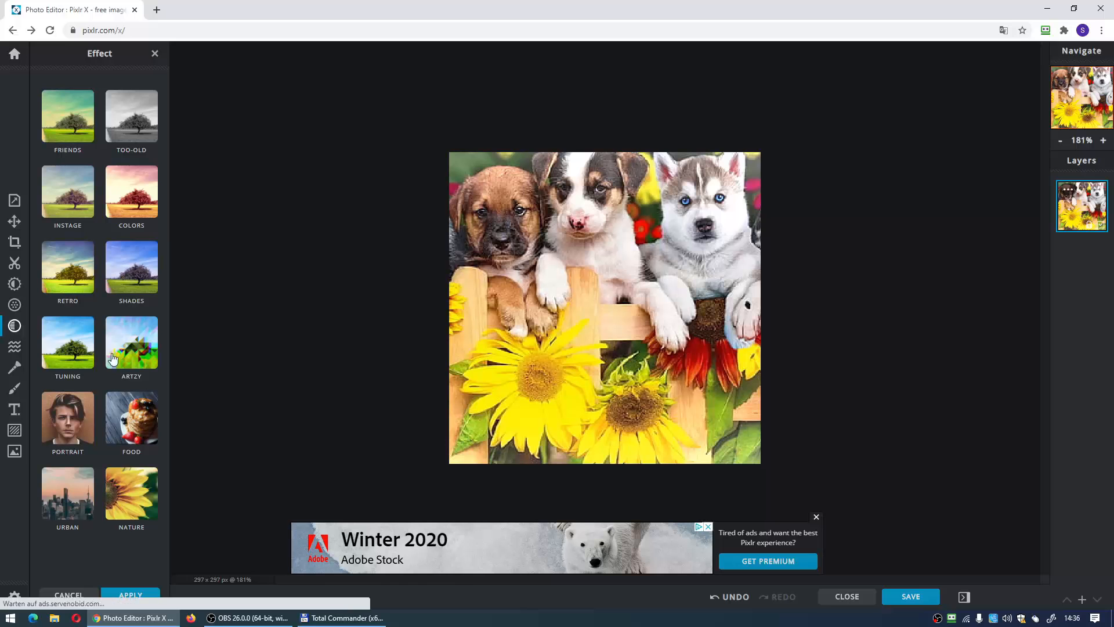
- Try the Pear effect from the Shades collection on the picture and reduce its strength
left_click(124, 294)
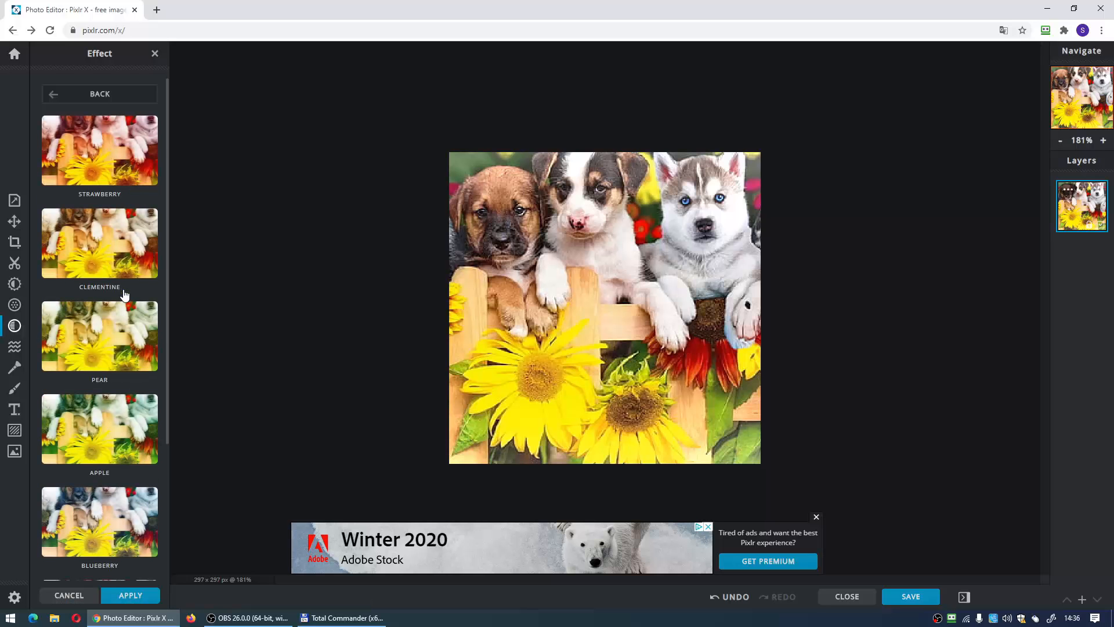
scroll(126, 347, "down", 4)
scroll(111, 358, "up", 4)
left_click(85, 323)
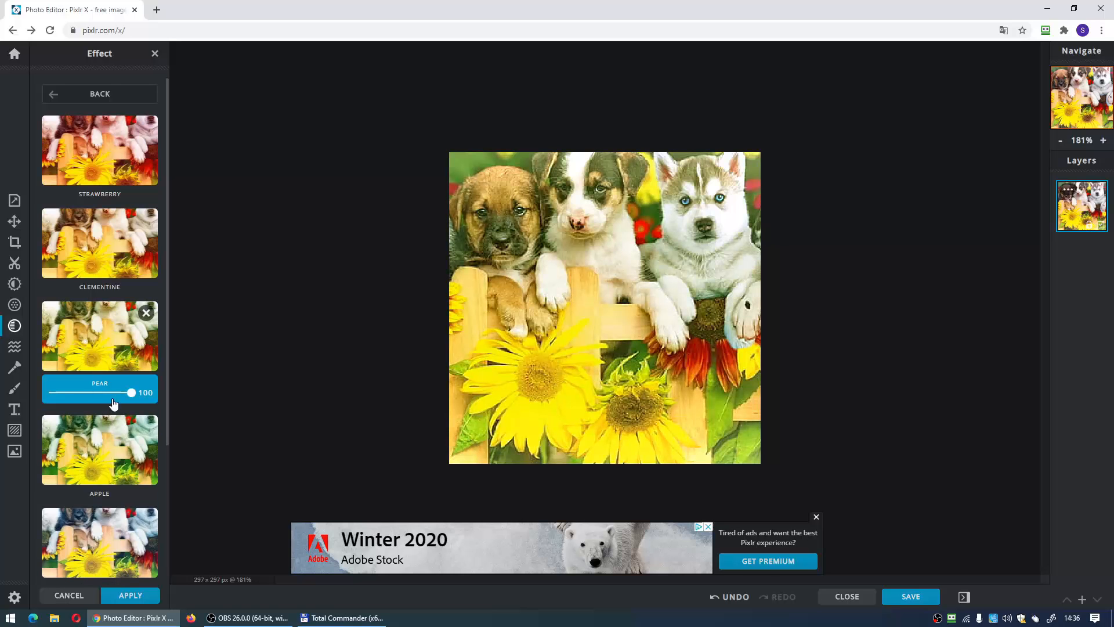
mouse_move(90, 389)
left_mouse_down()
mouse_move(101, 392)
mouse_move(84, 397)
left_mouse_up()
- Swirl the middle puppy's paw and the nearby fence rail with Liquify at 52 px size, 50% strength and 50% density
left_click(14, 347)
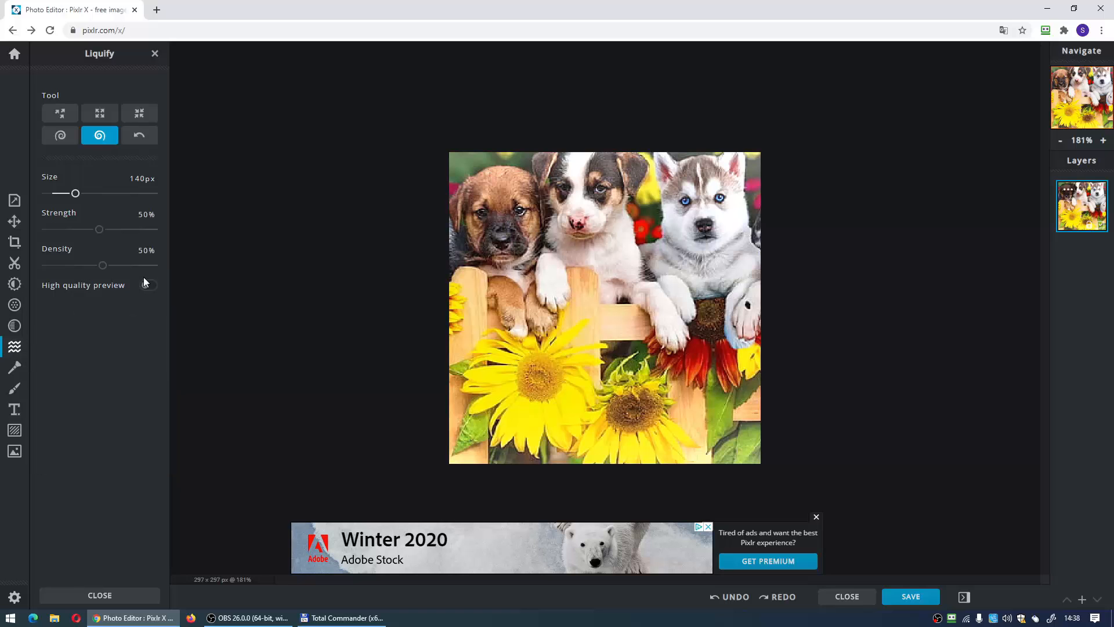
left_click_drag(75, 193, 56, 195)
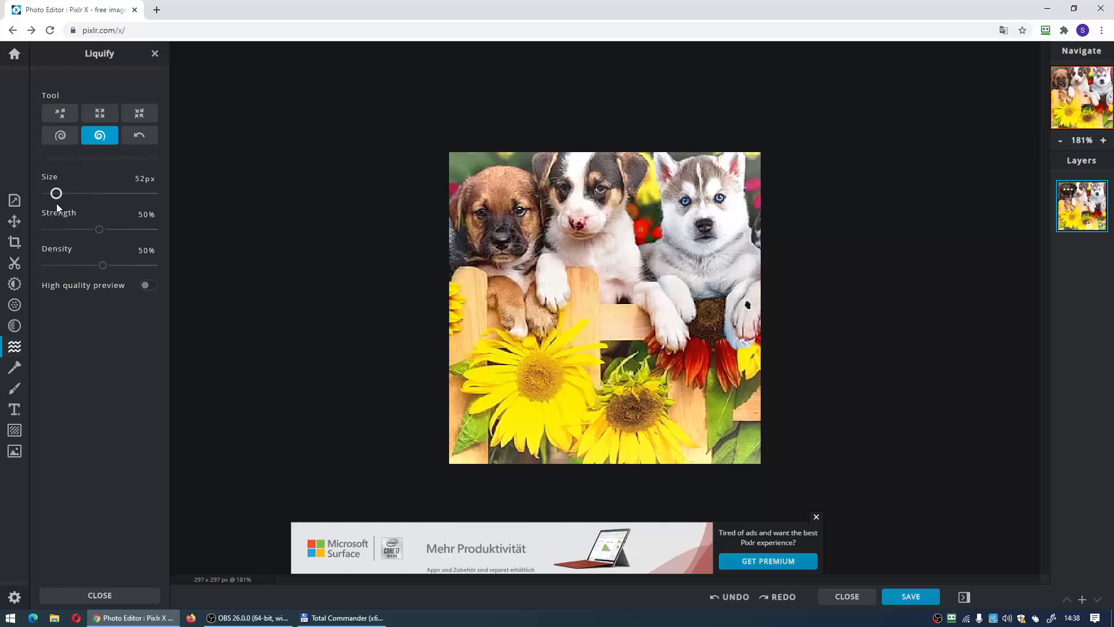
left_click(538, 286)
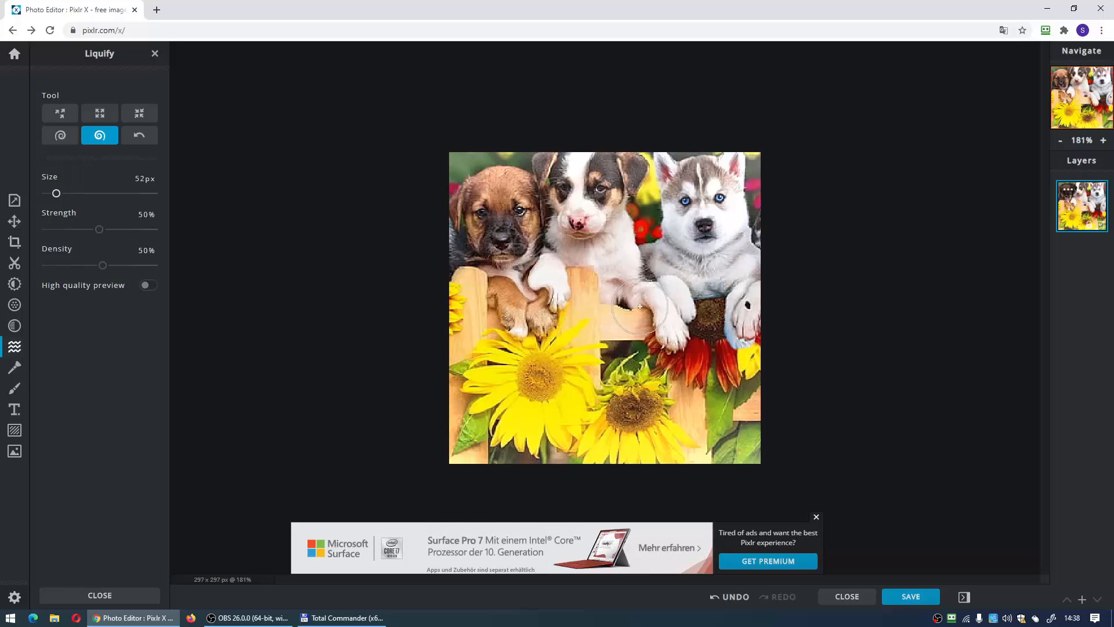
left_click(606, 310)
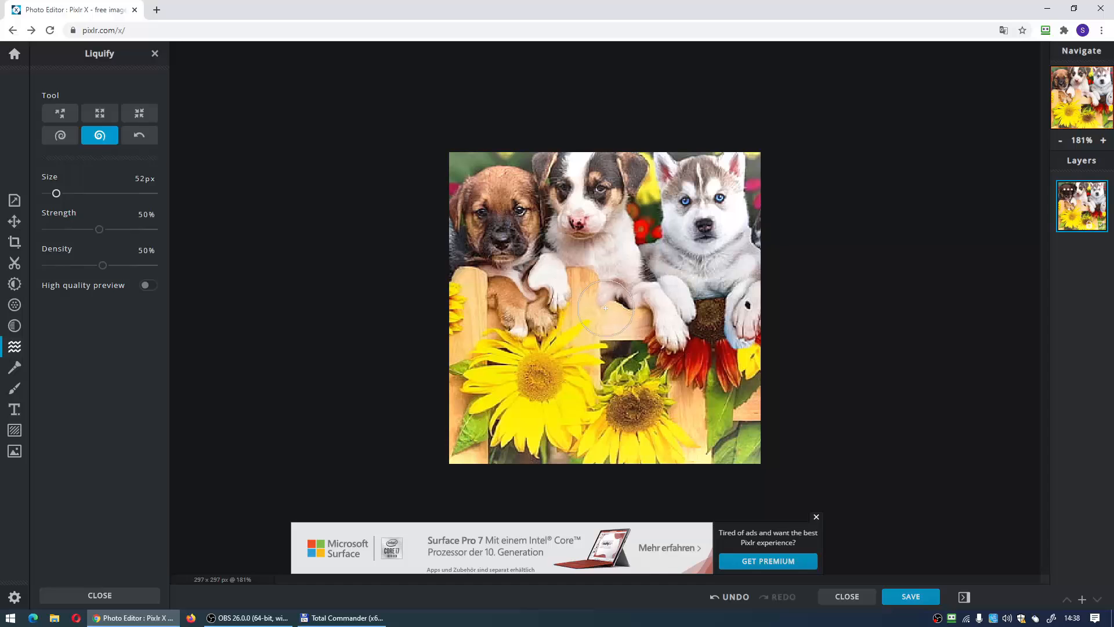
- Swirl the eyes of the husky, the black-and-white puppy and the brown puppy with the same Liquify brush
left_click(689, 197)
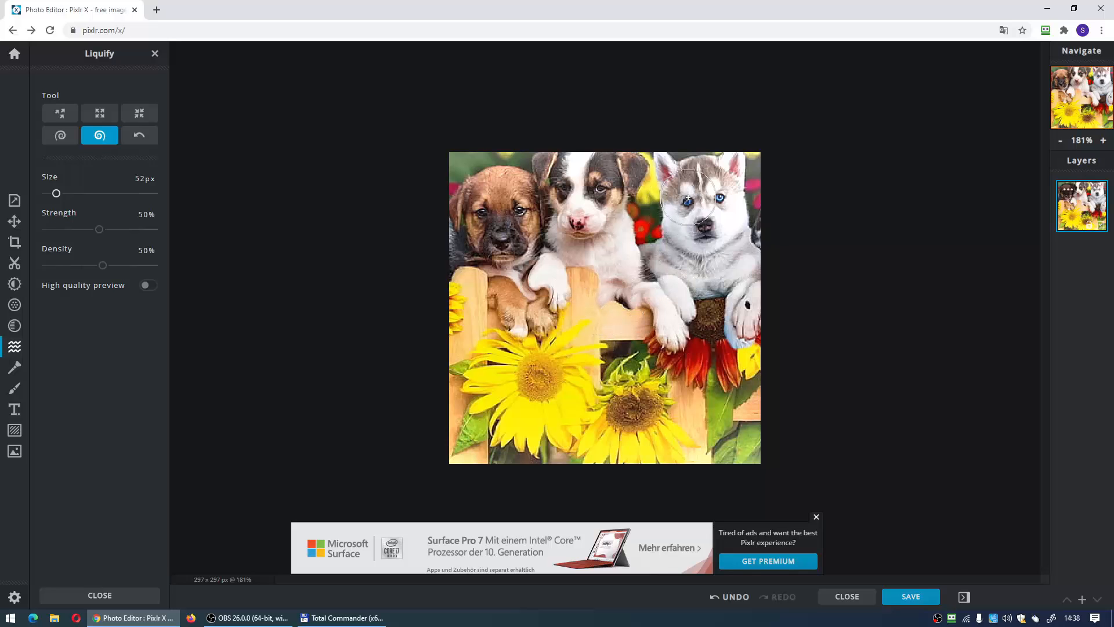
left_click(725, 203)
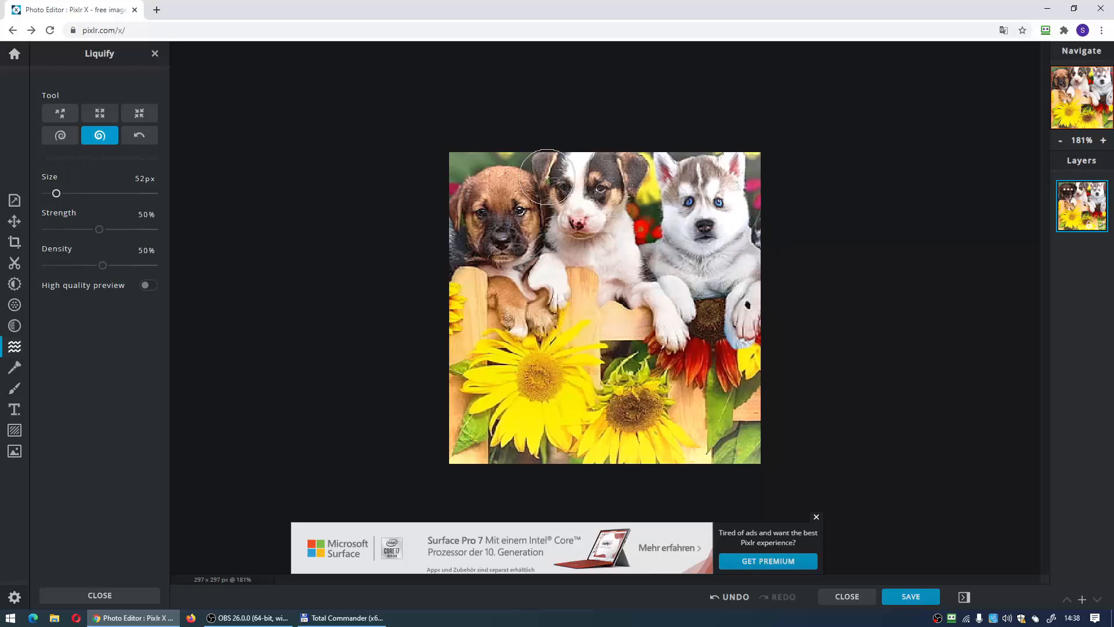
left_click(595, 194)
left_click(558, 190)
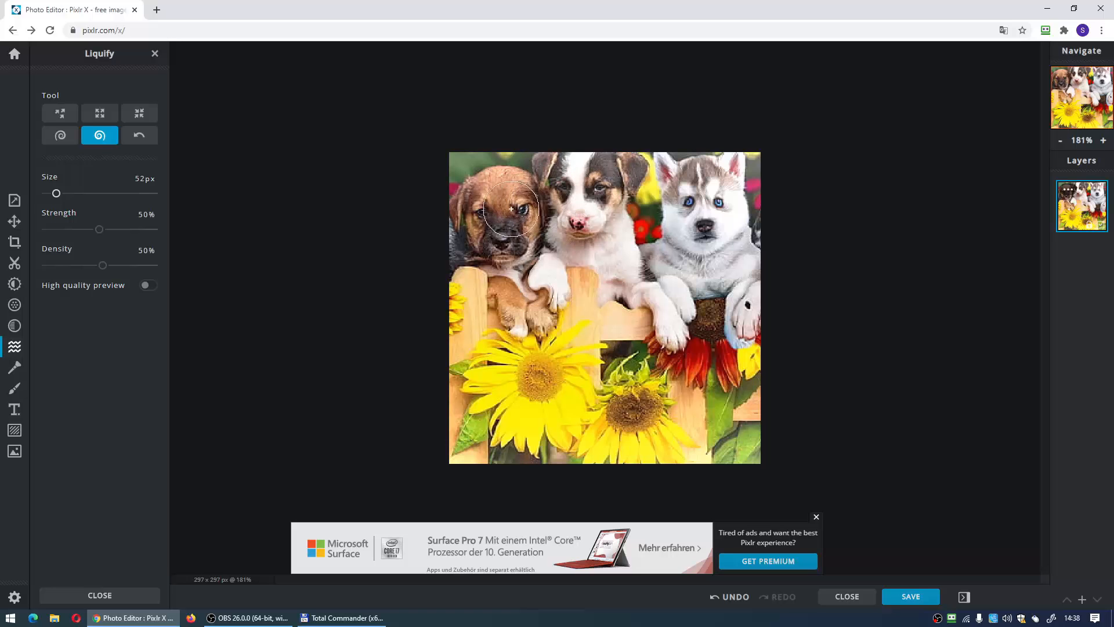
left_click(486, 216)
mouse_move(486, 217)
left_mouse_down()
mouse_move(503, 236)
mouse_move(484, 225)
left_mouse_up()
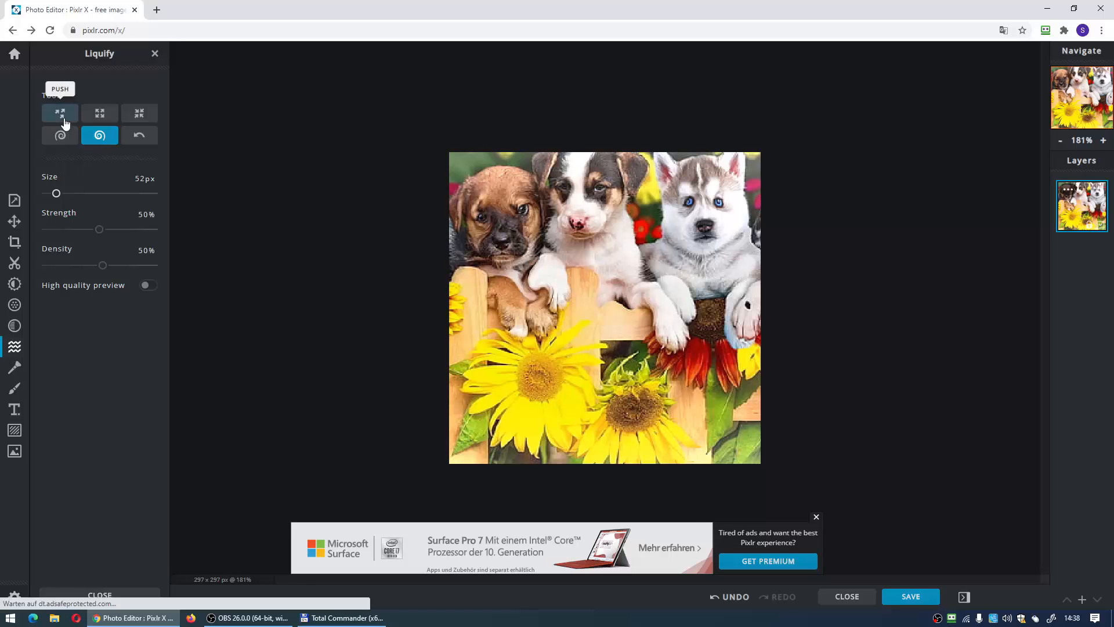
- Undo the Liquify swirls on the puppies' faces
left_click(729, 597)
left_click(728, 598)
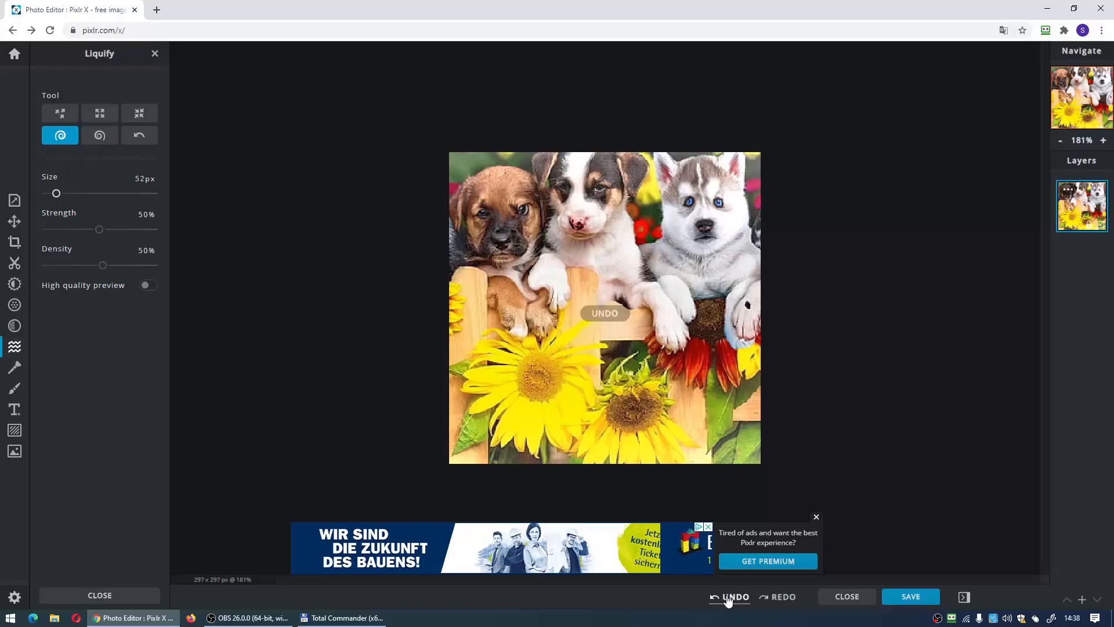
left_click(728, 598)
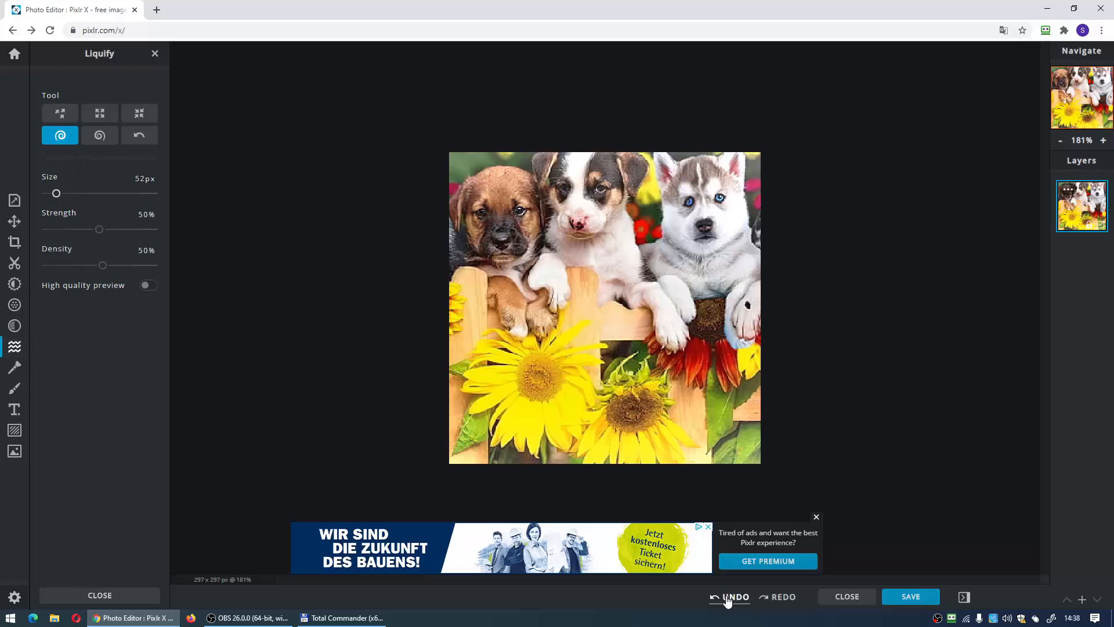
left_click(728, 599)
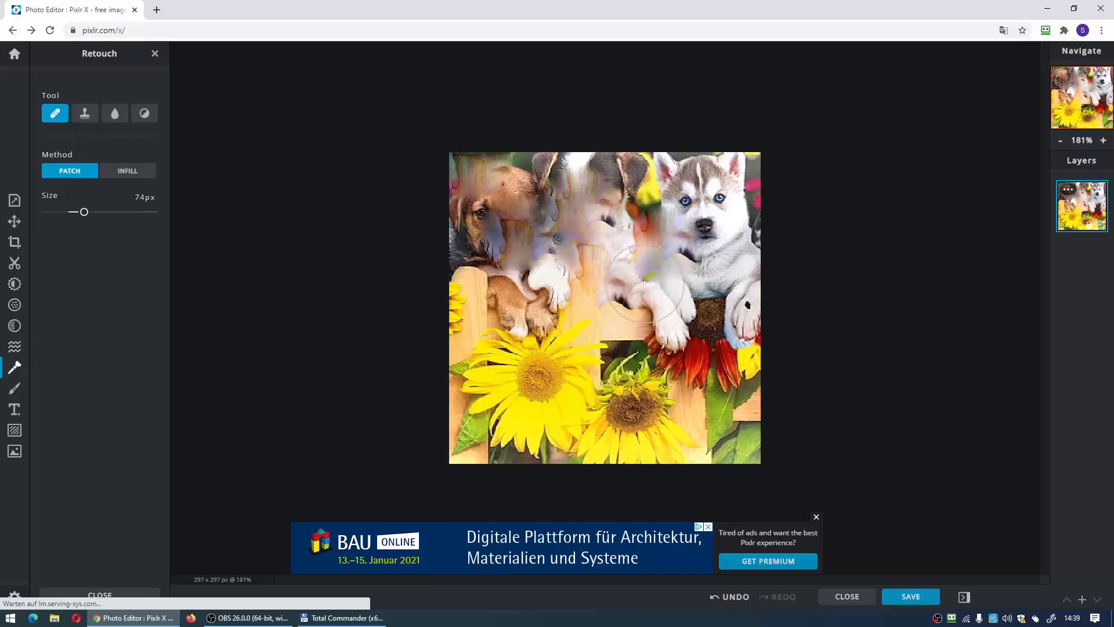
- Patch over the middle puppy's paw and the large sunflower with the Retouch tool at 74 px
left_click(562, 344)
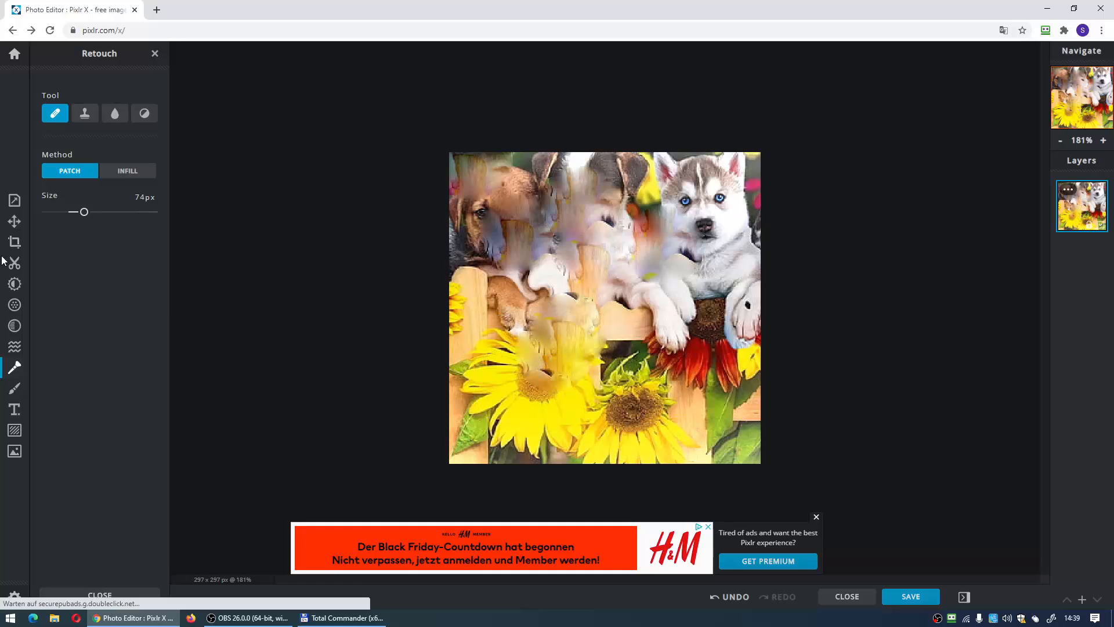
- Paint a white brush stroke across the brown puppy's face at 54 px size, 20% softness and 49% transparency
left_click(14, 388)
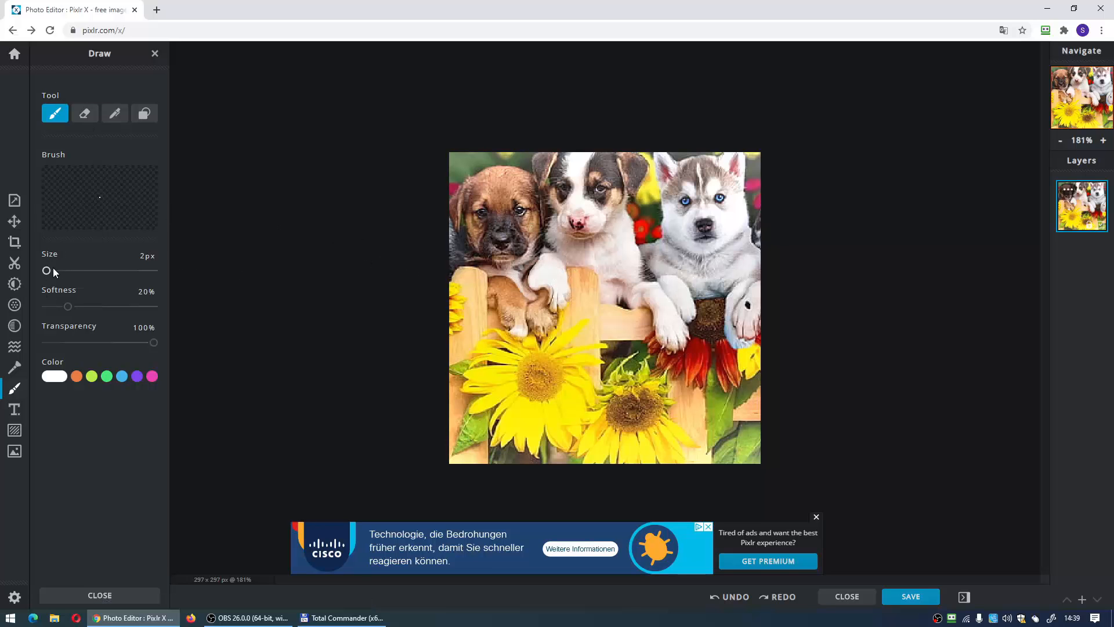
left_click_drag(46, 271, 52, 271)
left_click_drag(153, 343, 98, 343)
mouse_move(464, 229)
left_mouse_down()
mouse_move(481, 238)
mouse_move(540, 215)
mouse_move(578, 239)
left_mouse_up()
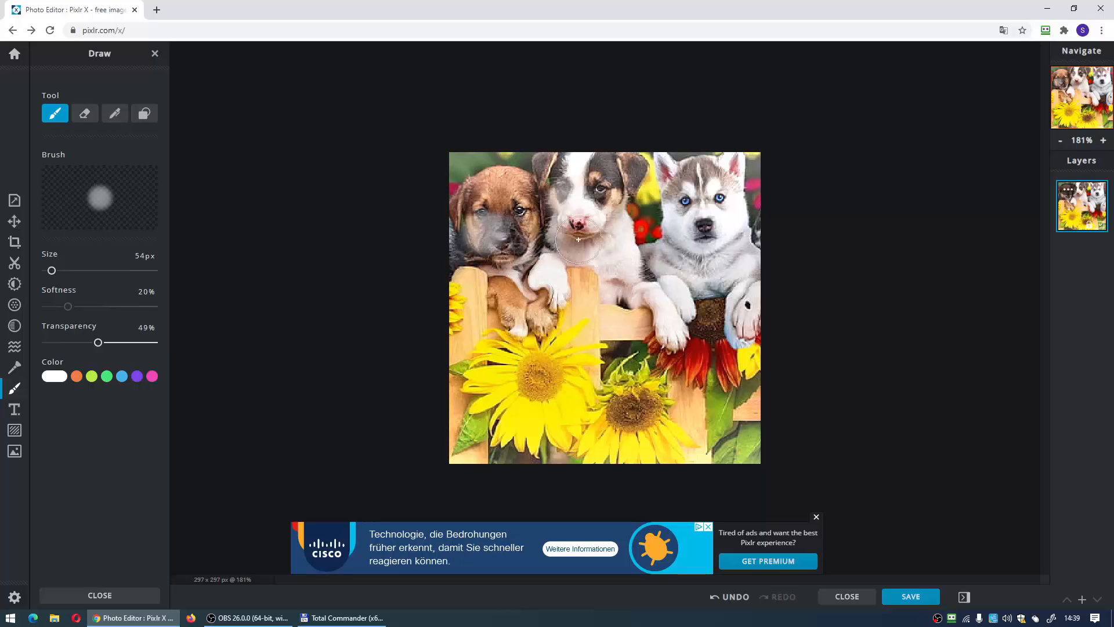
- Dab white paint on the husky's paw and eye, both sunflower centres and the fence rail, and undo the dabs
left_click(685, 293)
left_click(722, 200)
left_click(540, 369)
left_click(640, 414)
left_click(614, 326)
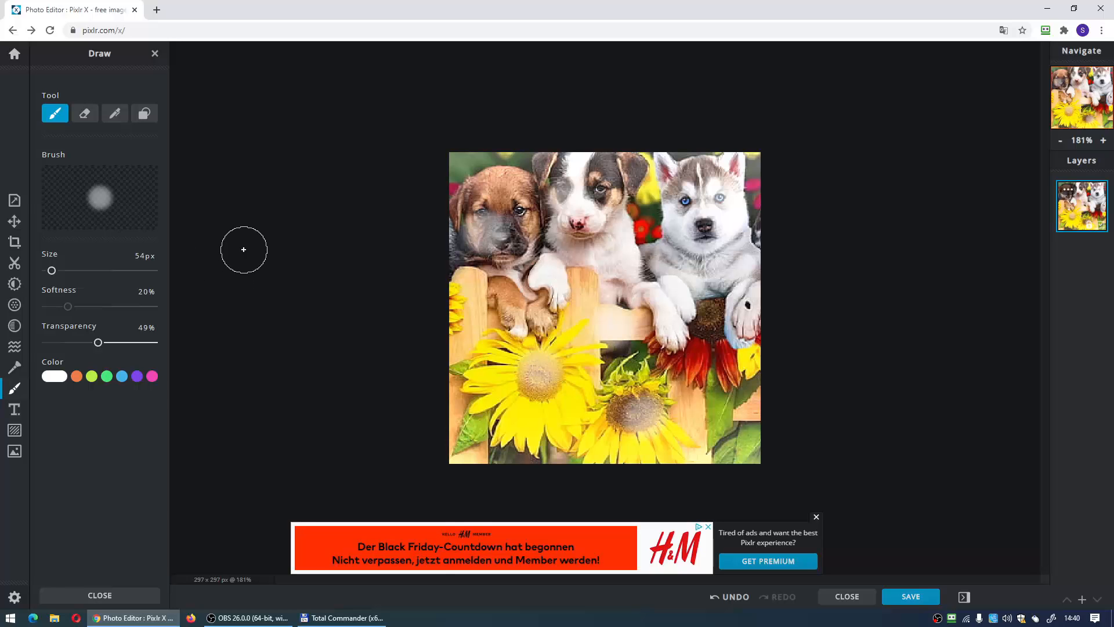
key("ctrl+z")
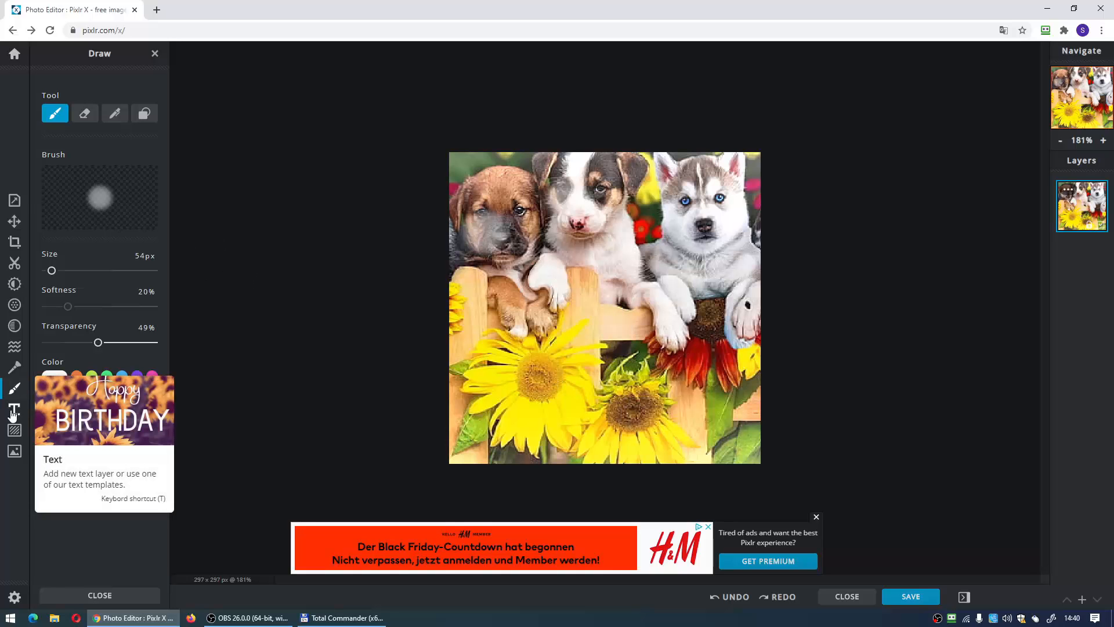
- Add a new text layer reading "az én kutyám" over the picture
left_click(13, 415)
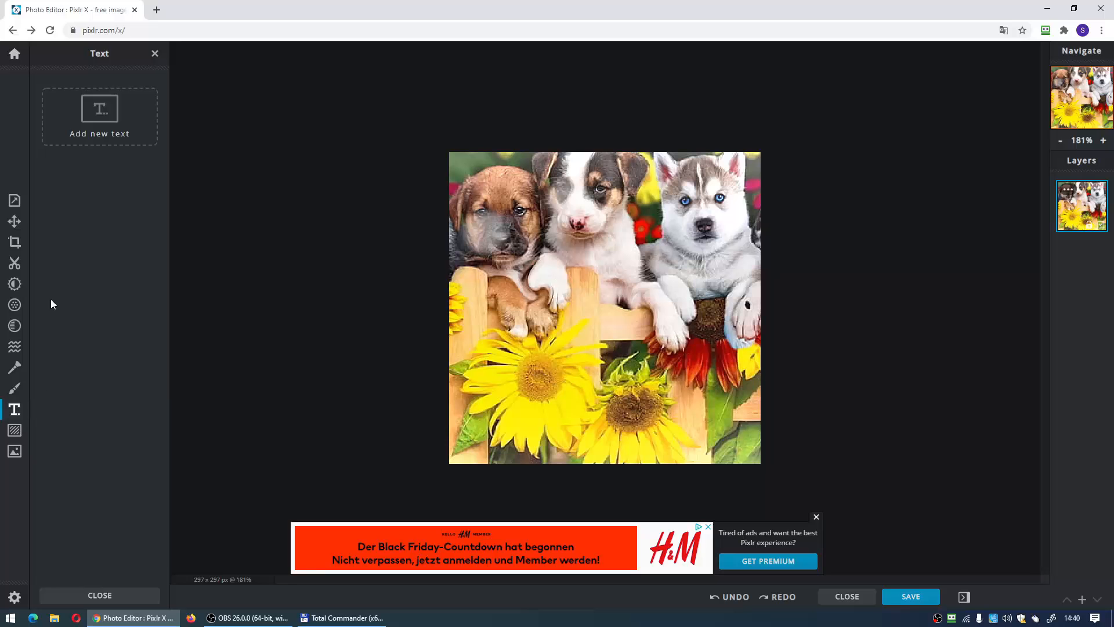
left_click(106, 105)
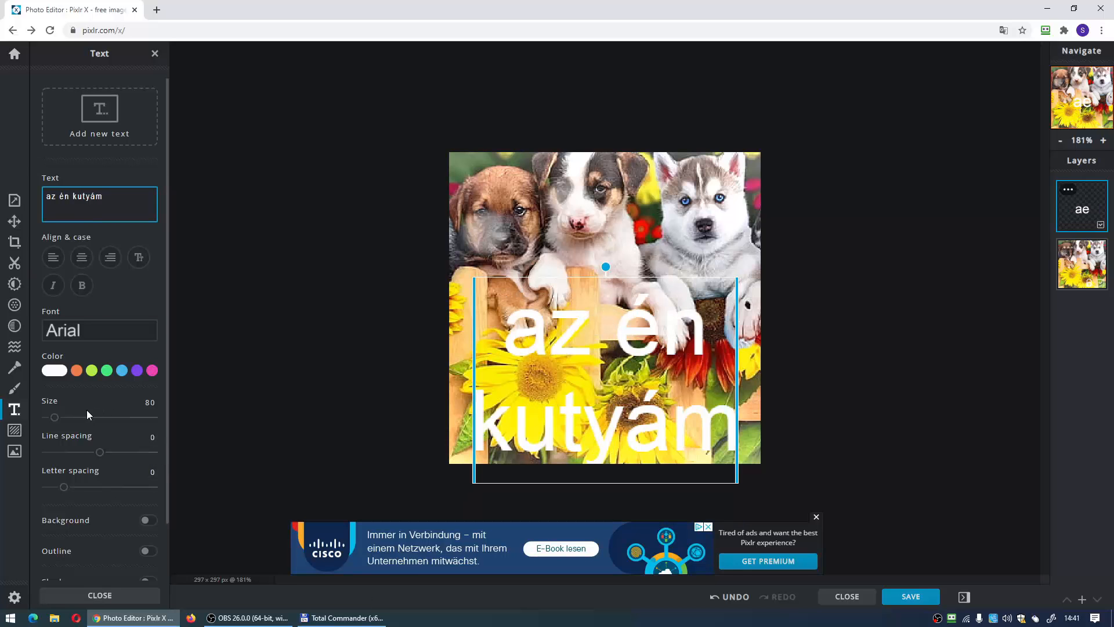
- Style the "az én kutyám" text in green #46EB7D with the Adios Amigos font, reduced to one line across the picture's middle
left_click(103, 369)
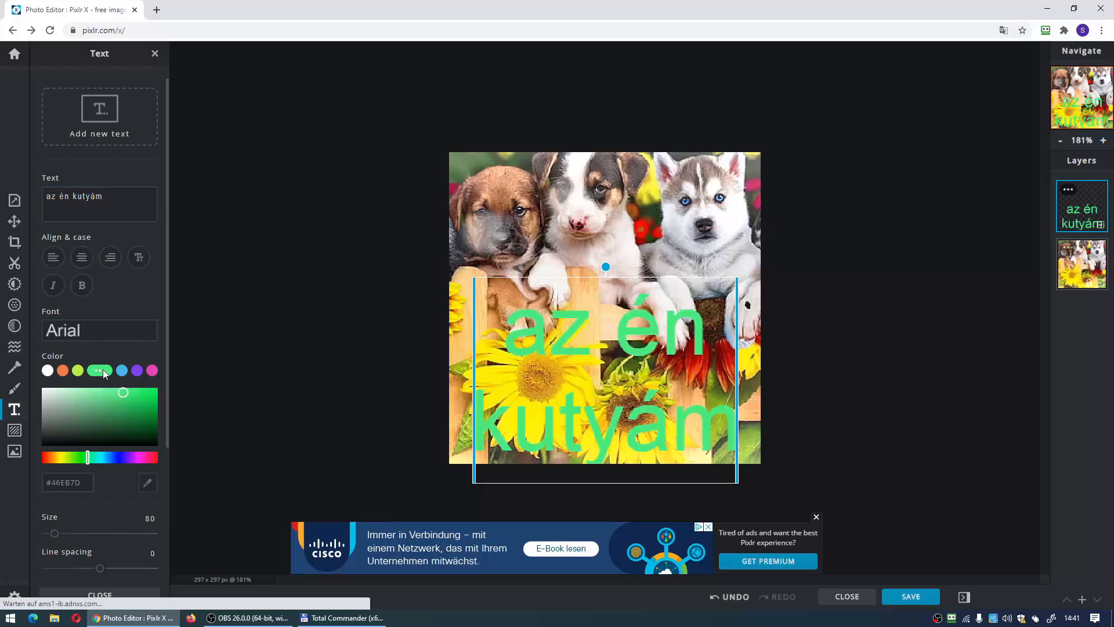
left_click(99, 338)
left_click(106, 216)
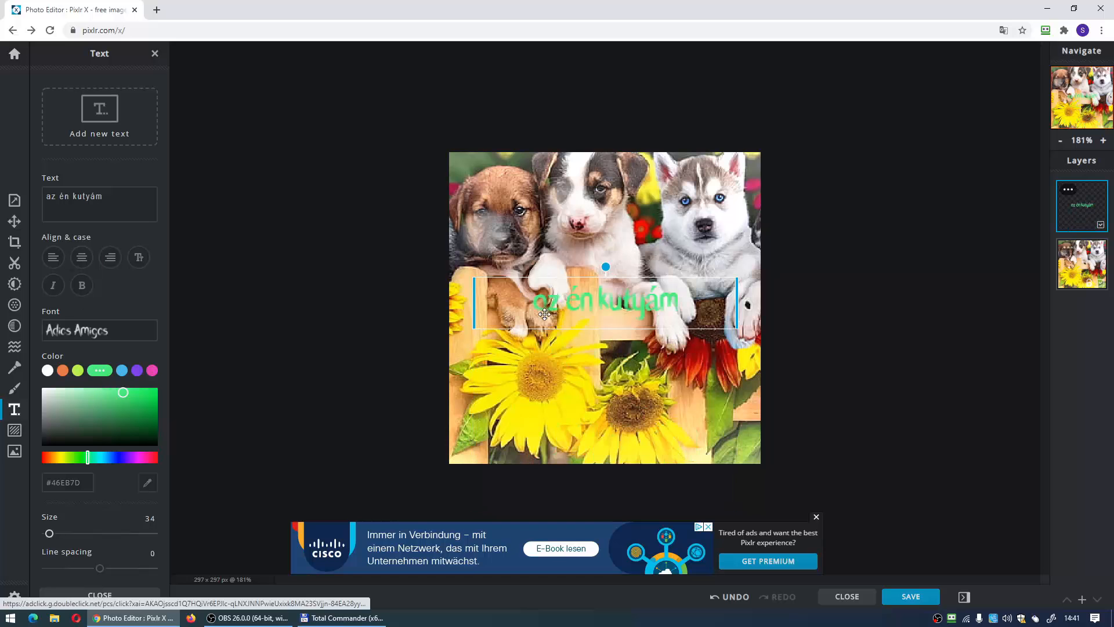
mouse_move(538, 314)
left_mouse_down()
mouse_move(464, 181)
mouse_move(502, 288)
mouse_move(522, 412)
mouse_move(548, 313)
mouse_move(537, 325)
left_mouse_up()
left_click(448, 371)
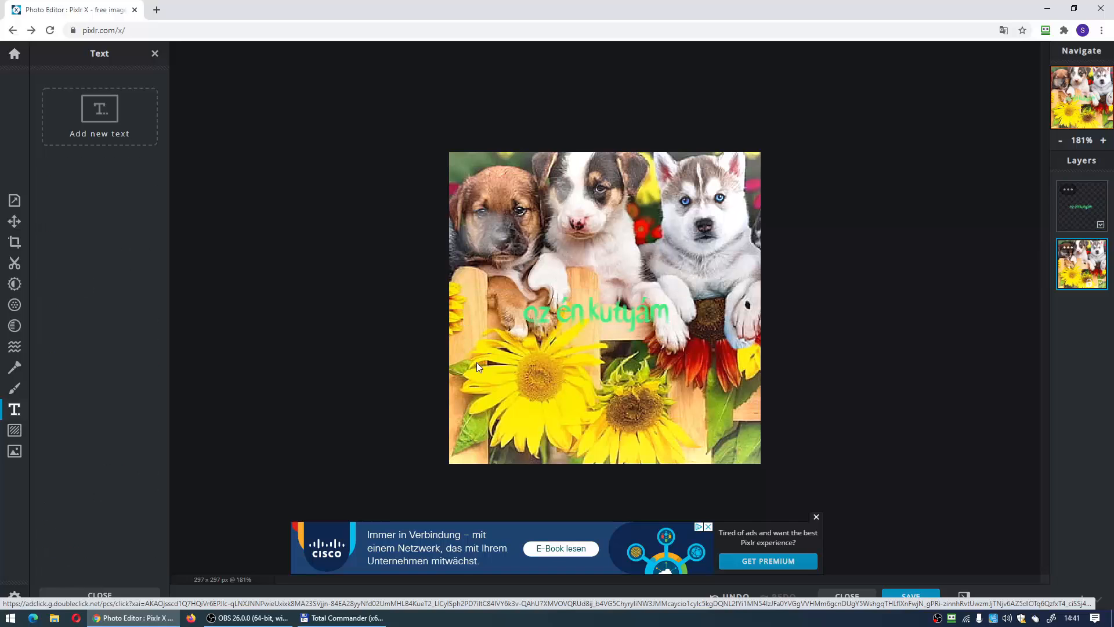
- Add the potted cactus sticker and shrink it into the picture's lower-right corner
left_click(15, 430)
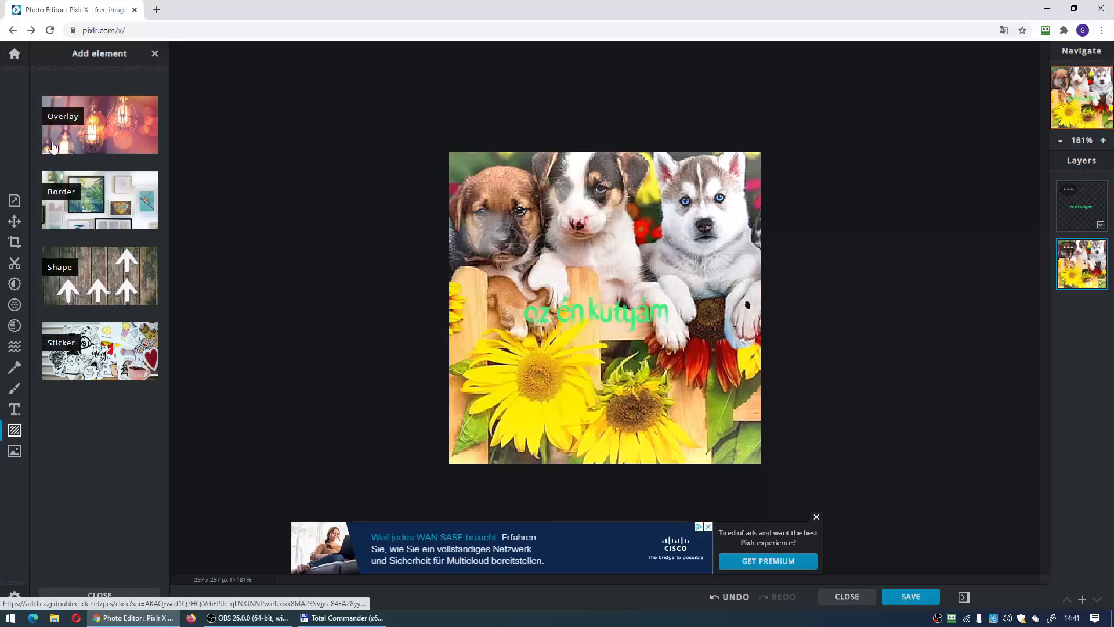
left_click(80, 347)
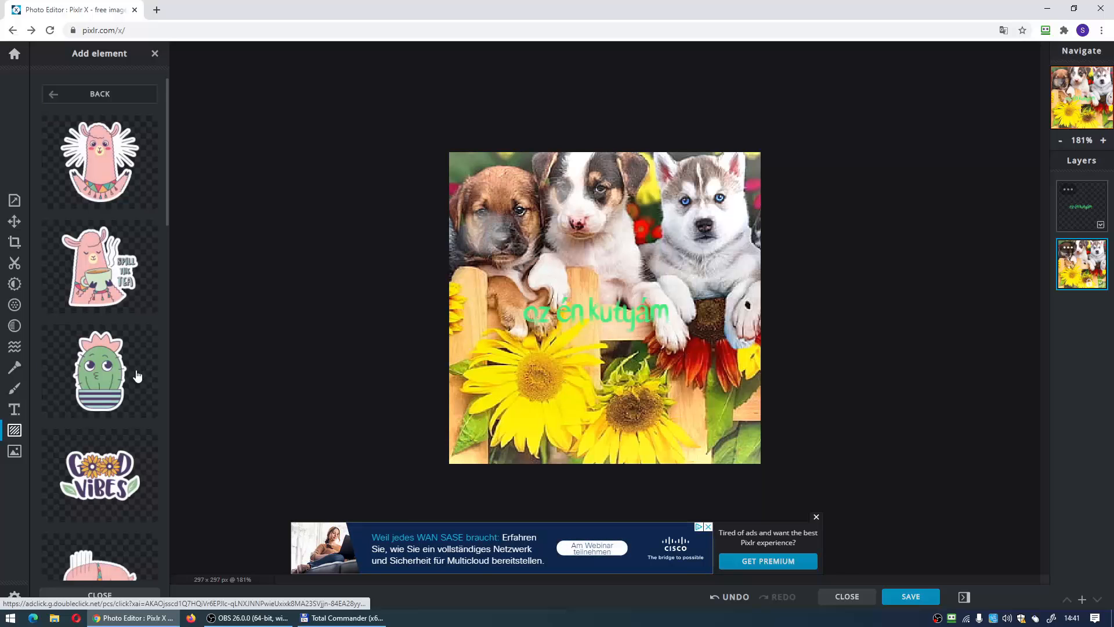
left_click(118, 372)
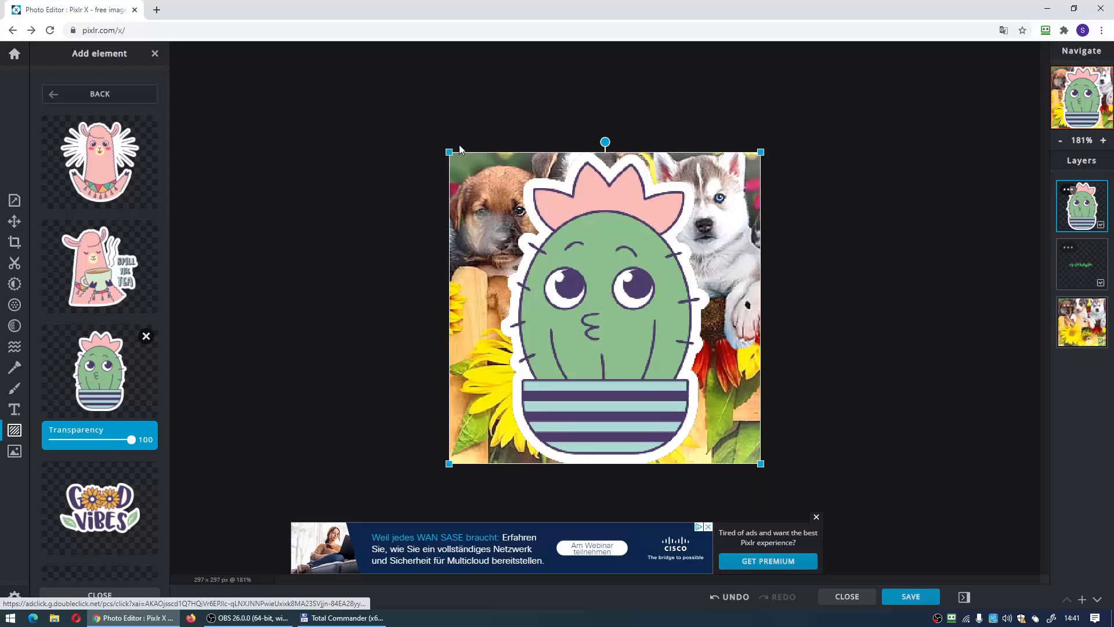
left_click_drag(452, 150, 668, 356)
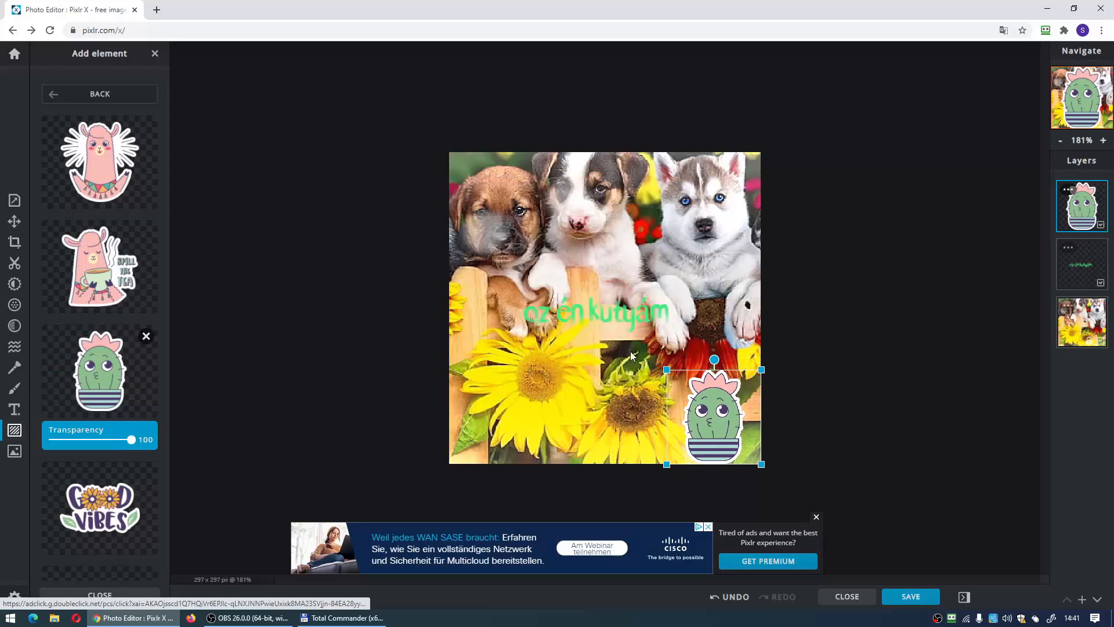
left_click(20, 435)
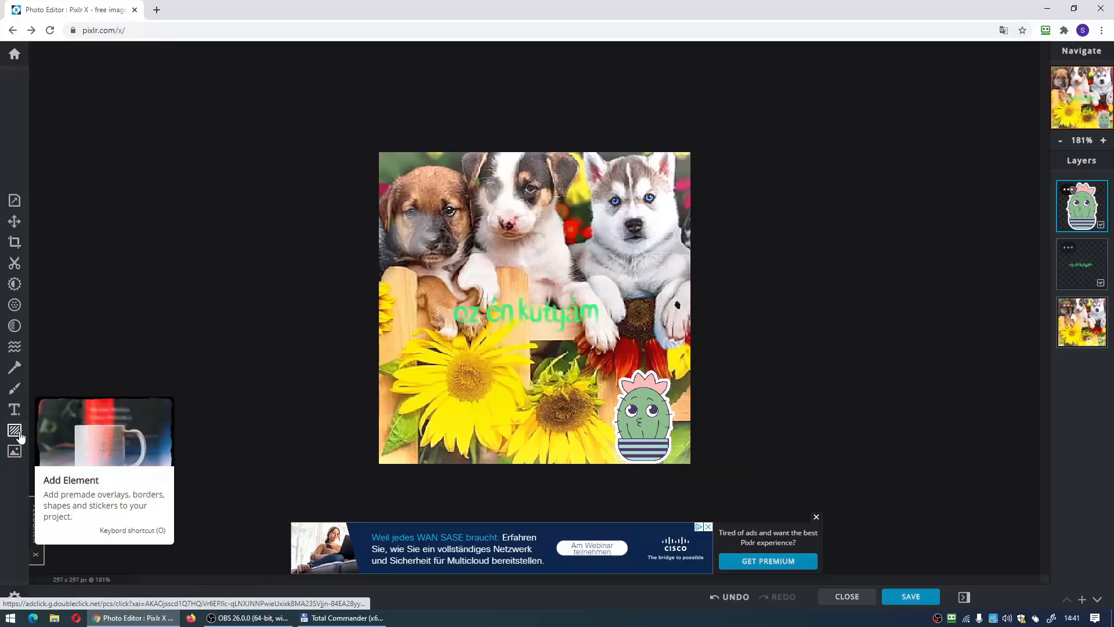
- Browse the overlay collections and add a colourful bokeh light overlay across the picture
left_click(19, 436)
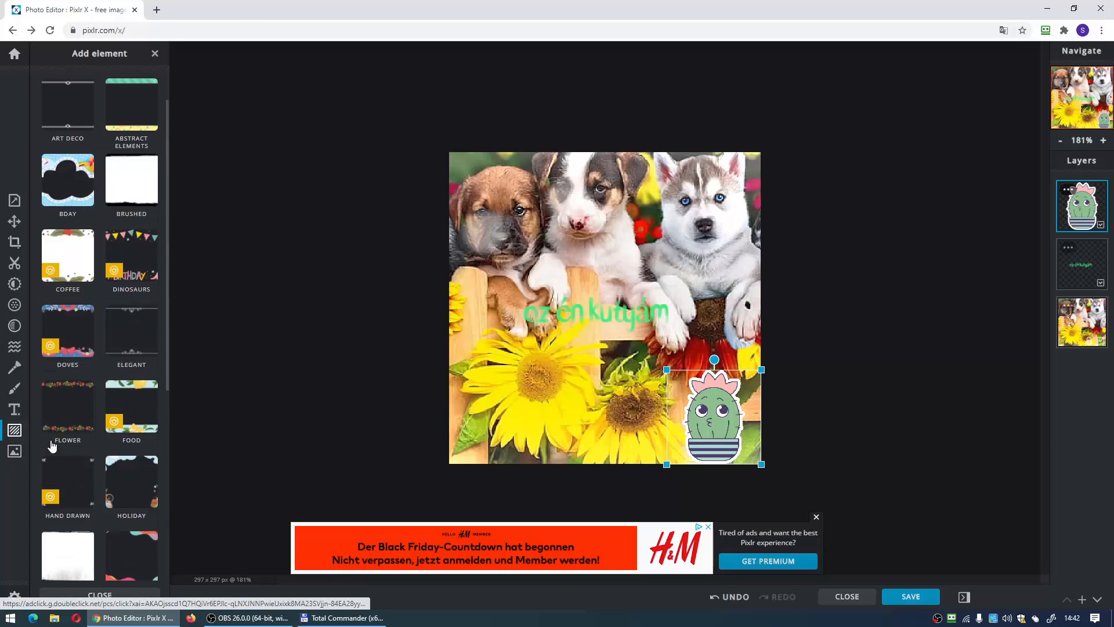
left_click(9, 430)
left_click(94, 131)
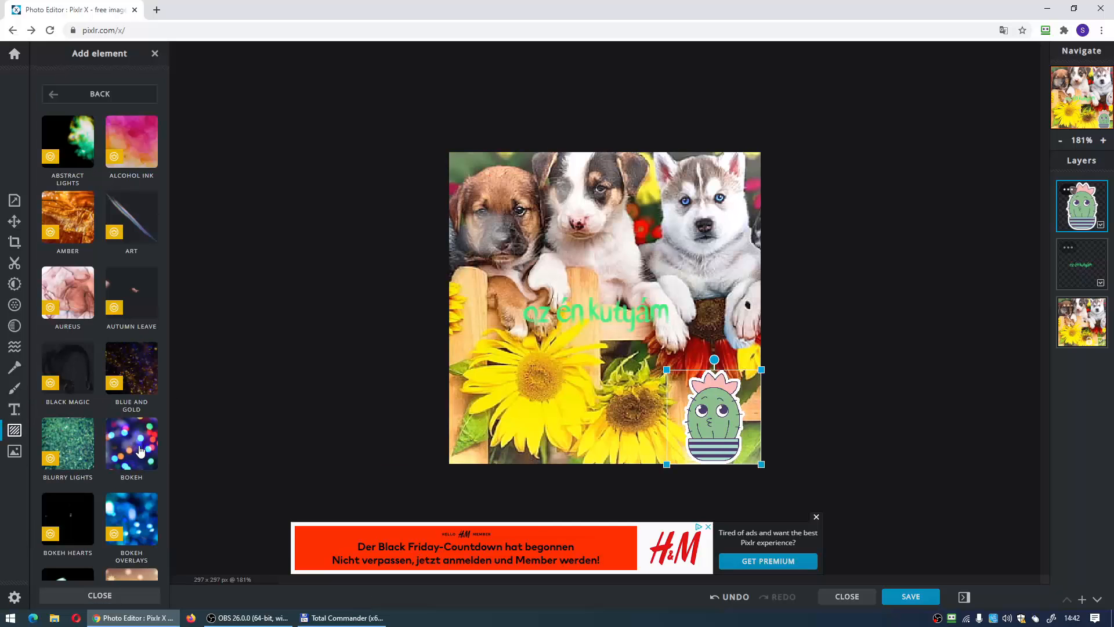
scroll(139, 450, "down", 8)
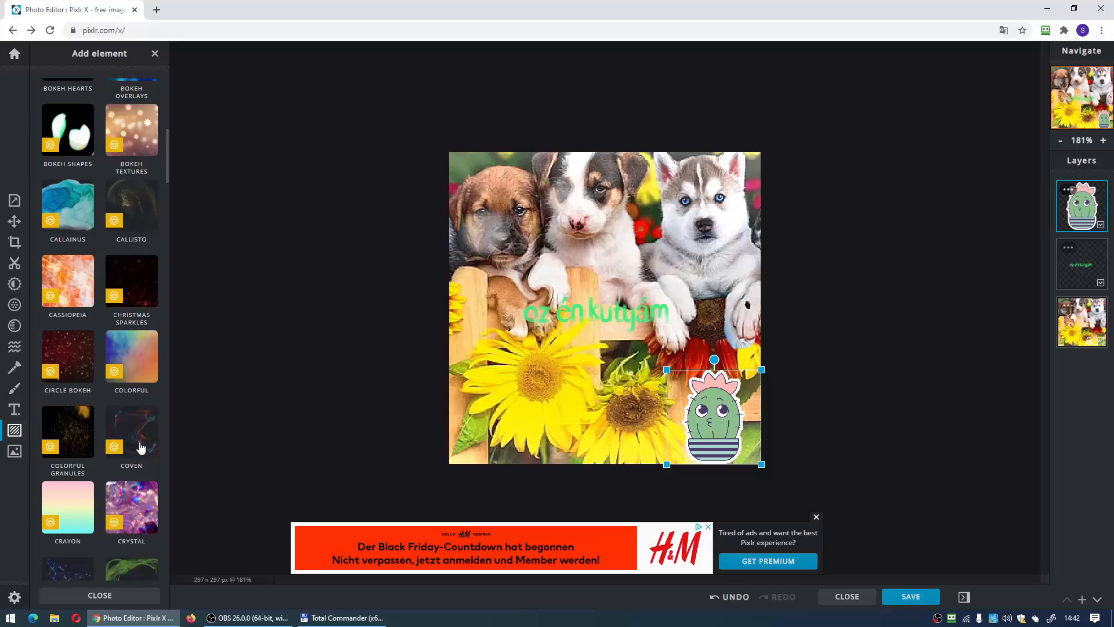
scroll(141, 448, "down", 2)
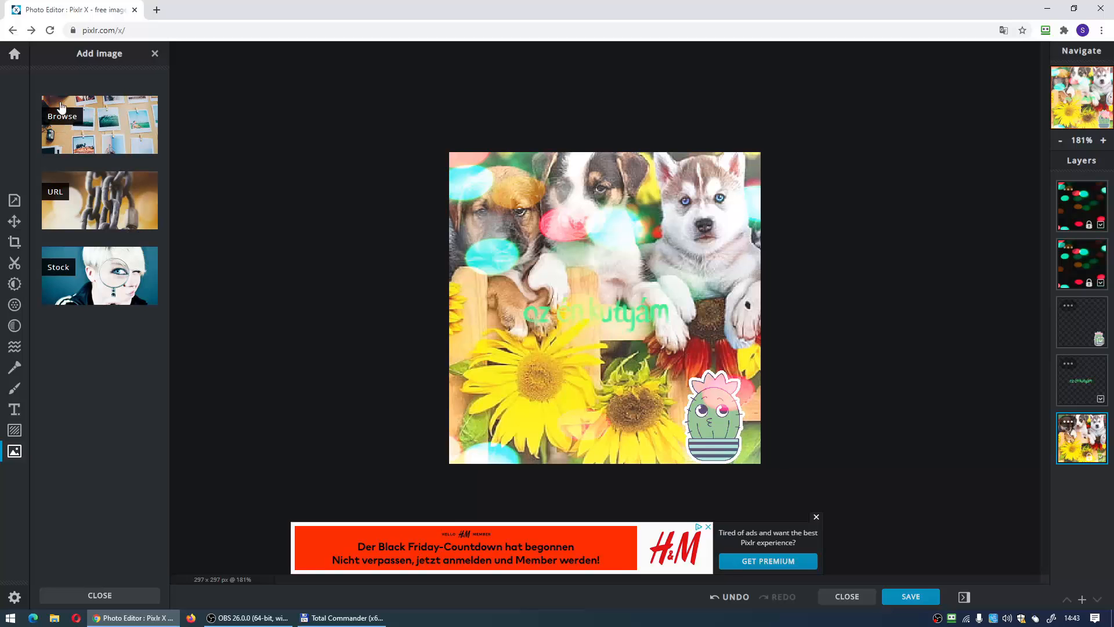
- Add the hund image from disk as a layer in the current document, shrunk and placed below the text beside the cactus
left_click(74, 126)
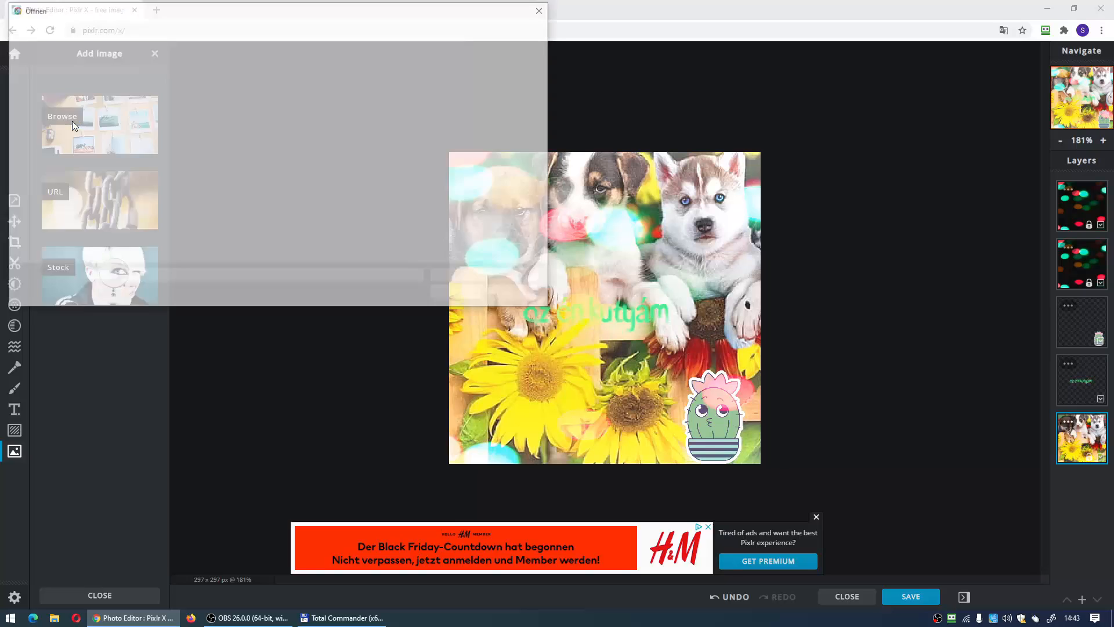
left_click(264, 170)
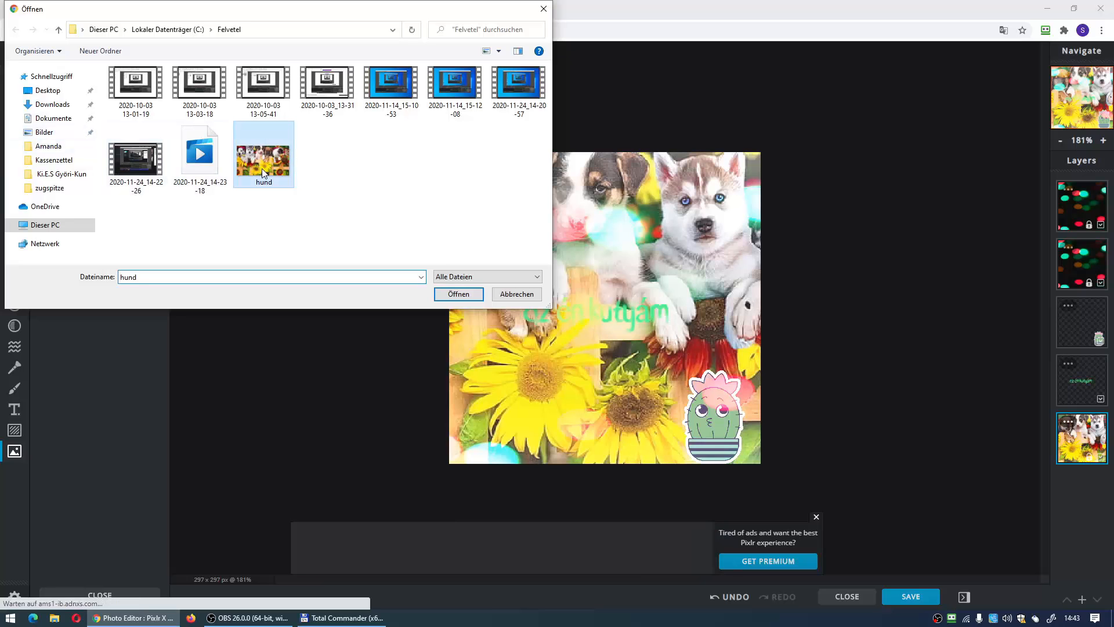
left_click(456, 297)
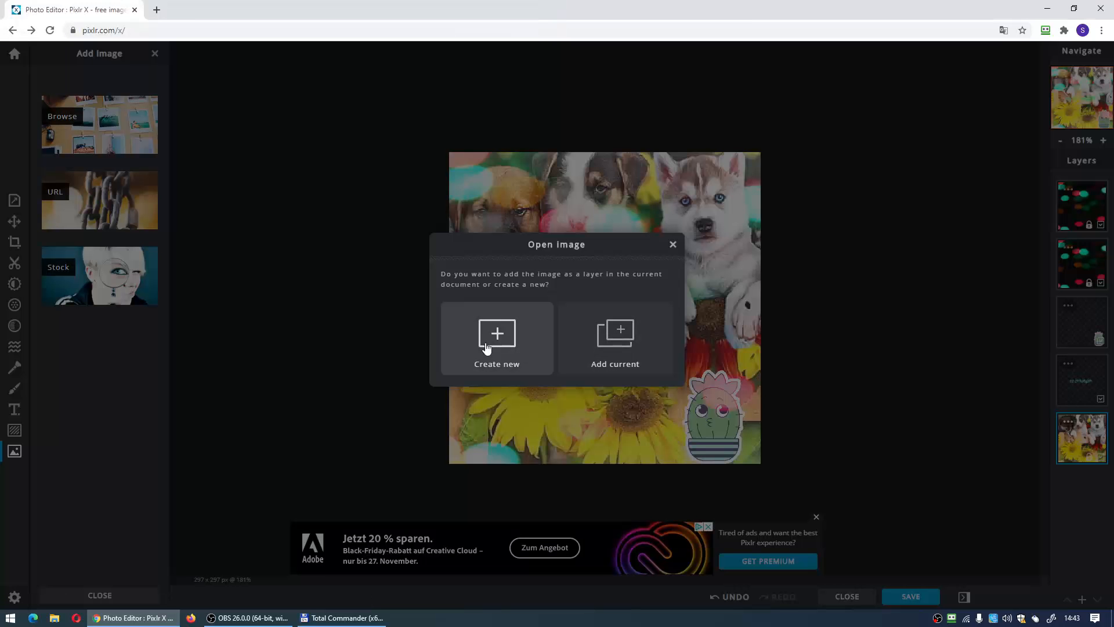
left_click(618, 340)
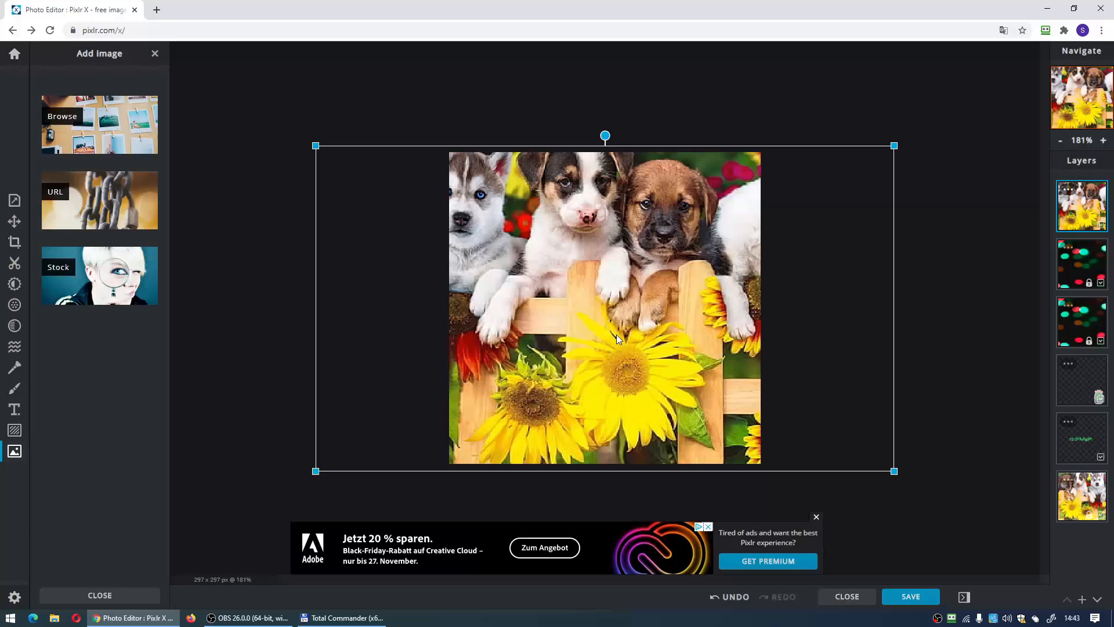
left_click_drag(315, 146, 714, 369)
left_click_drag(790, 415, 617, 405)
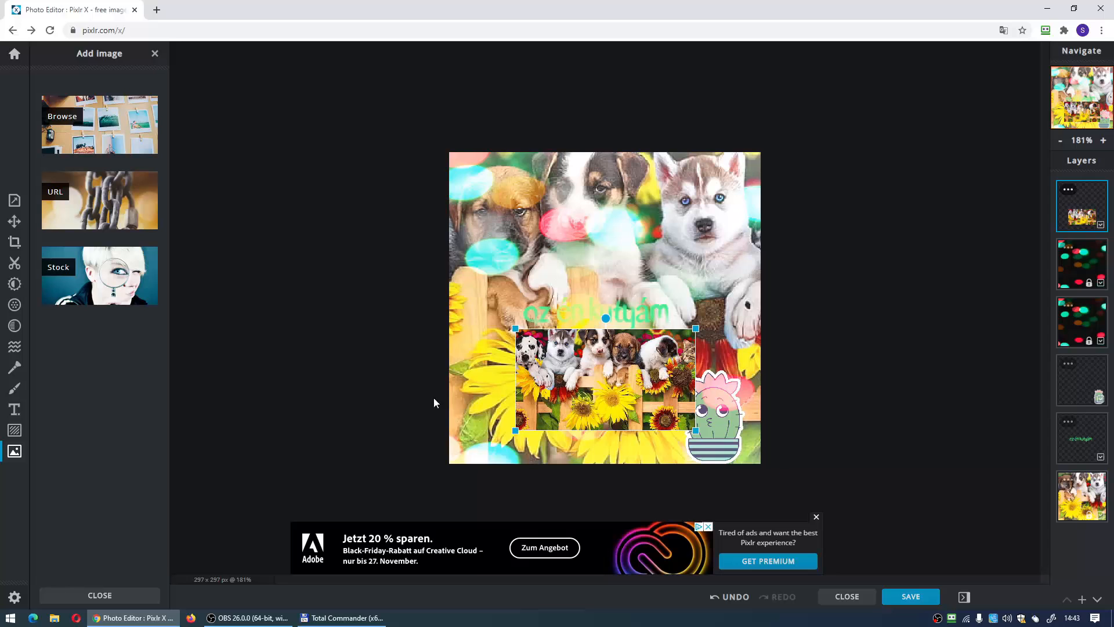
left_click(353, 350)
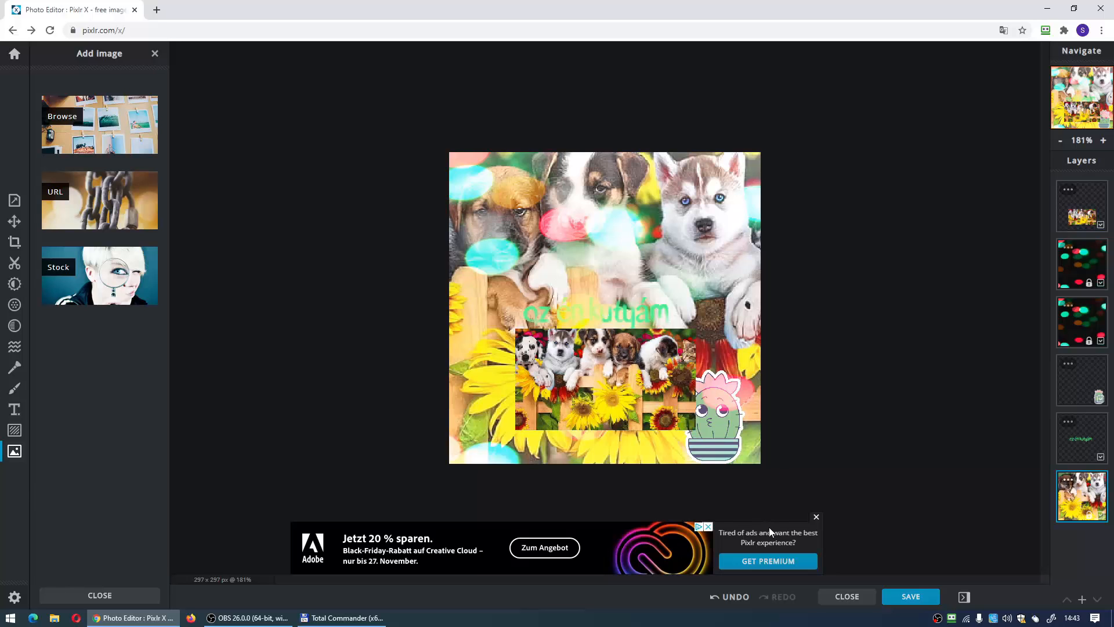
- Start saving the picture as a JPG named hund and lower its quality to 63% to check the file size
left_click(904, 598)
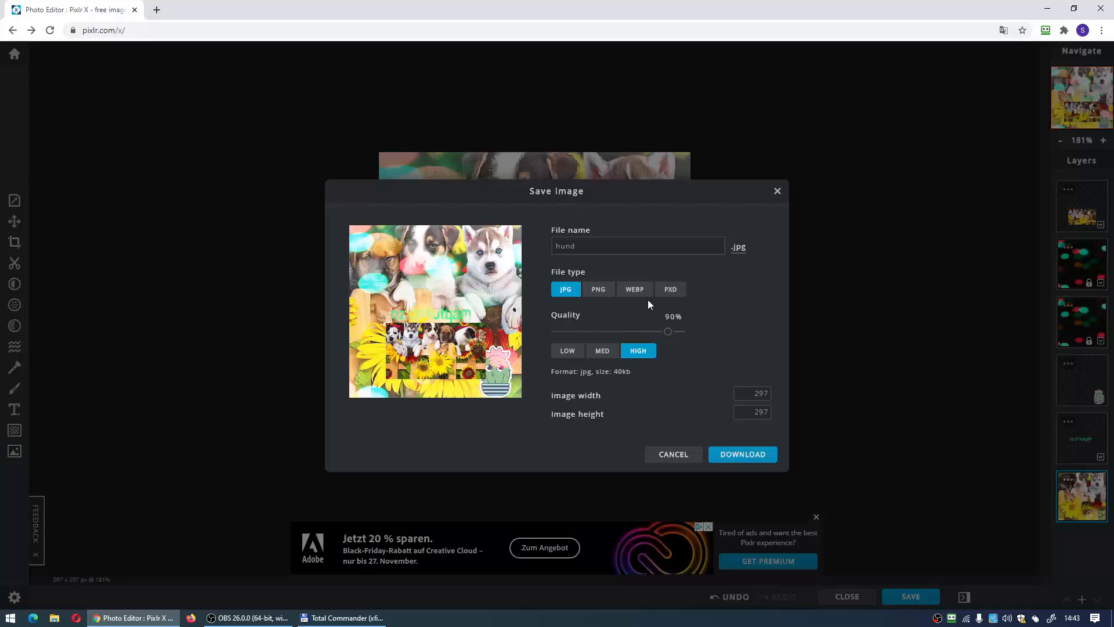
left_click(577, 246)
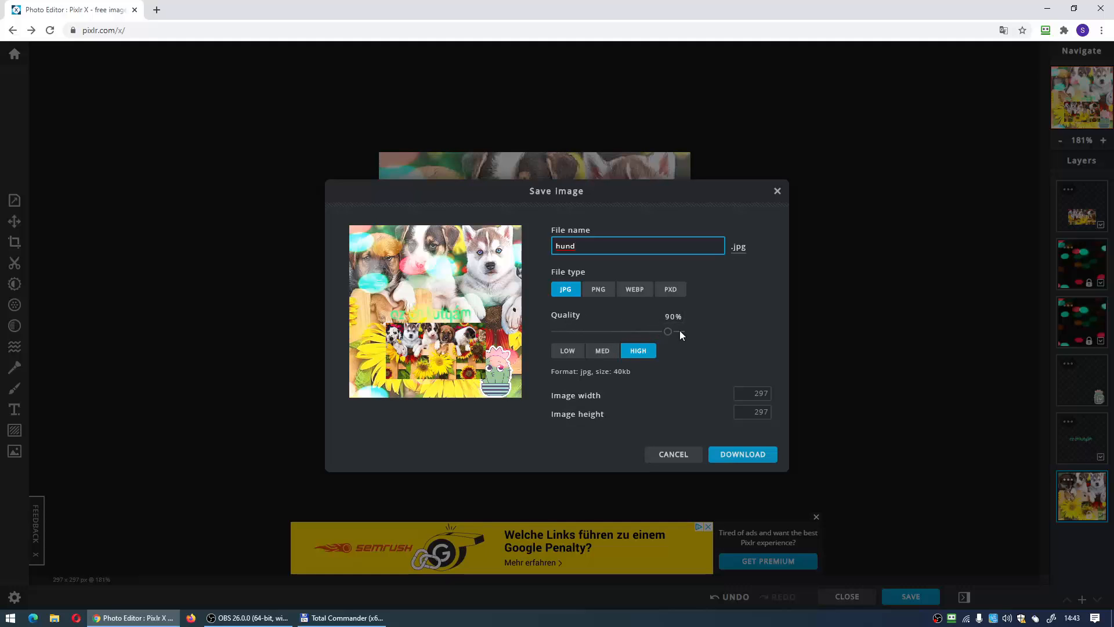
left_click_drag(668, 332, 634, 333)
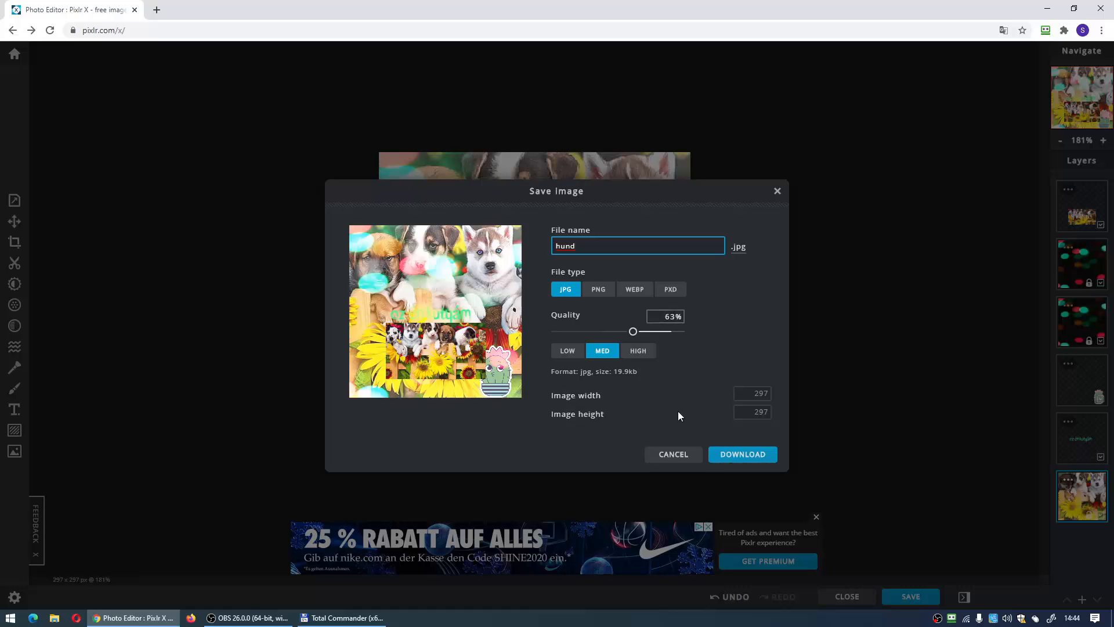
left_click_drag(644, 374, 551, 376)
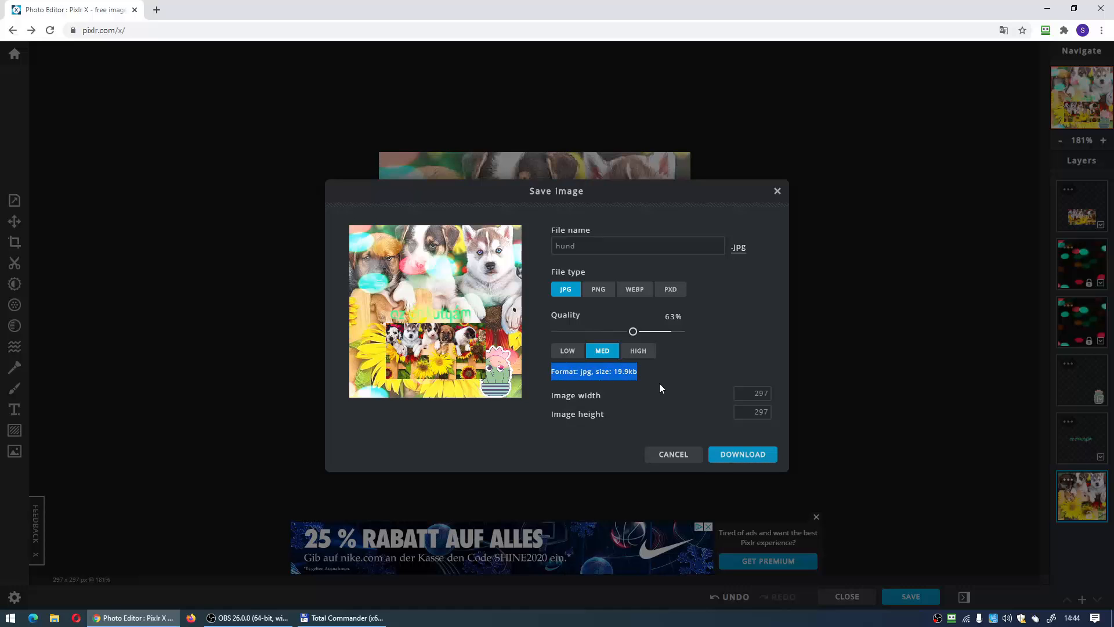
- Raise the JPG quality to 100% and download the picture at 297 × 297 px
left_click_drag(634, 332, 682, 333)
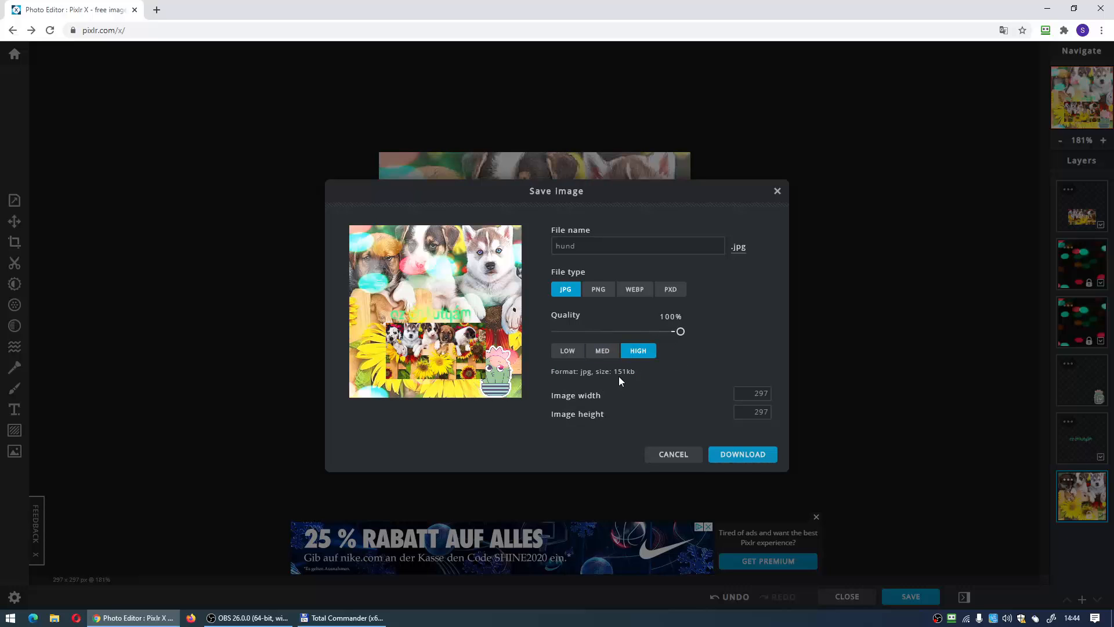
left_click_drag(623, 373, 596, 372)
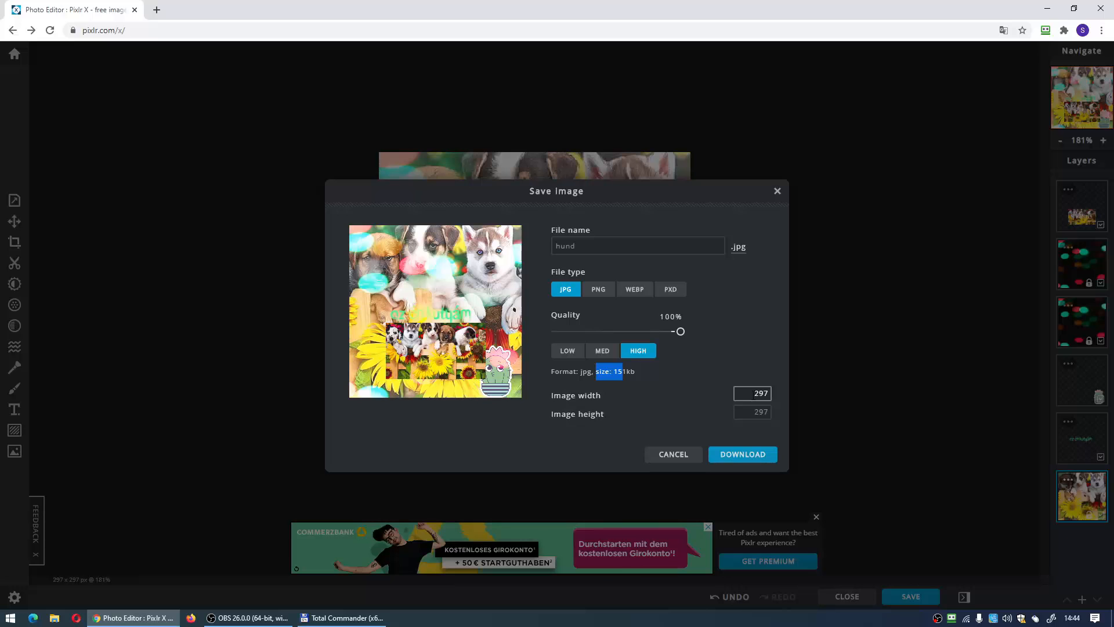
left_click(755, 412)
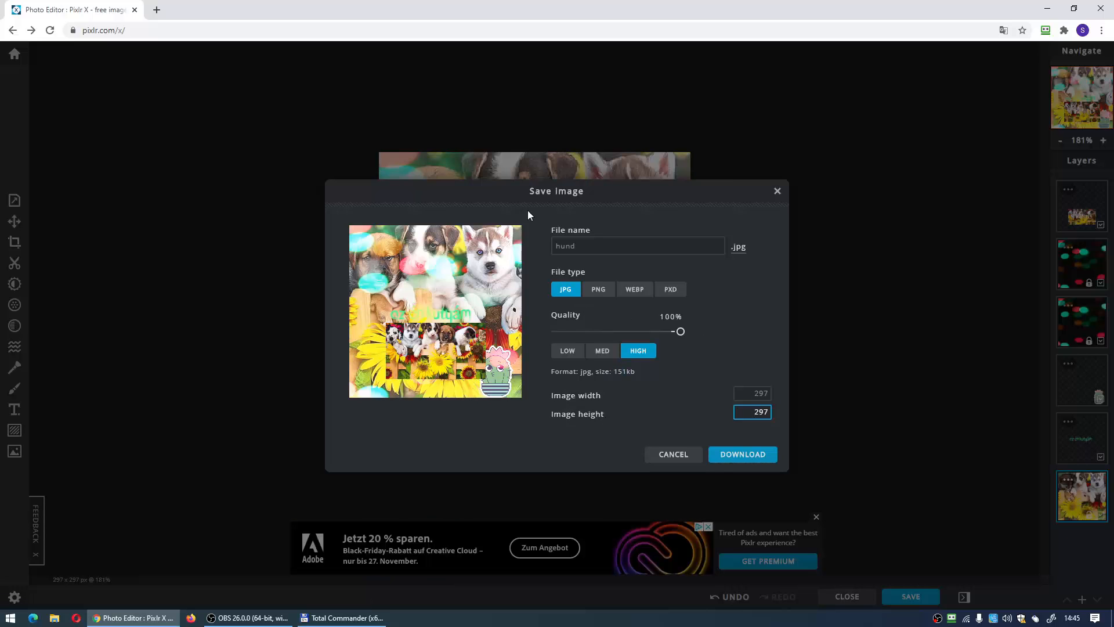
left_click(746, 459)
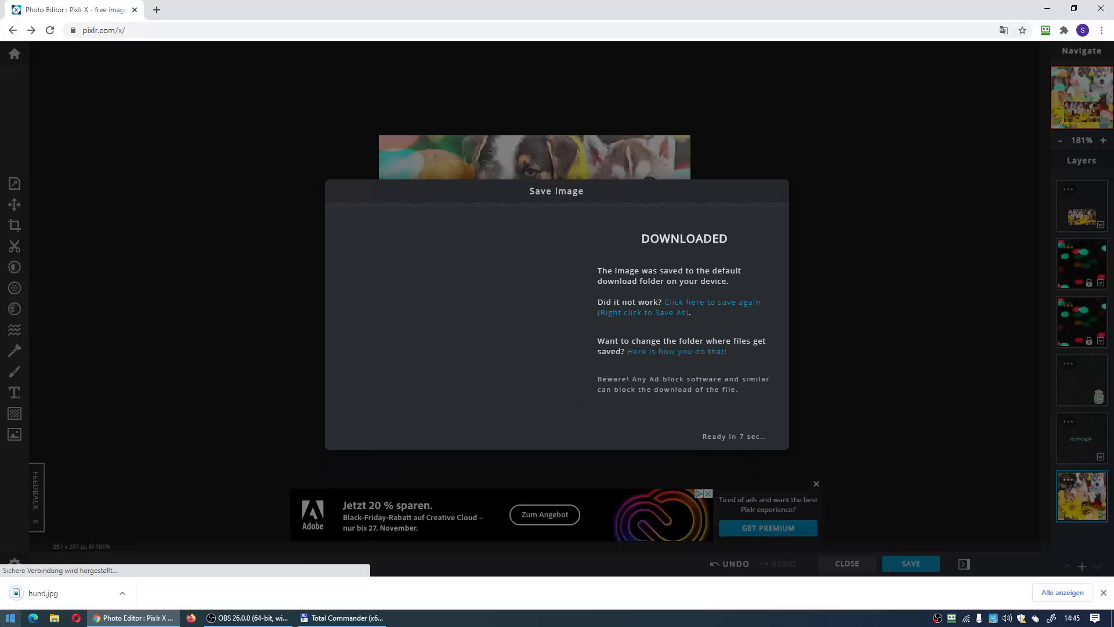
- View the downloaded hund.jpg in the Windows photo viewer and close it
left_click(123, 593)
left_click(141, 555)
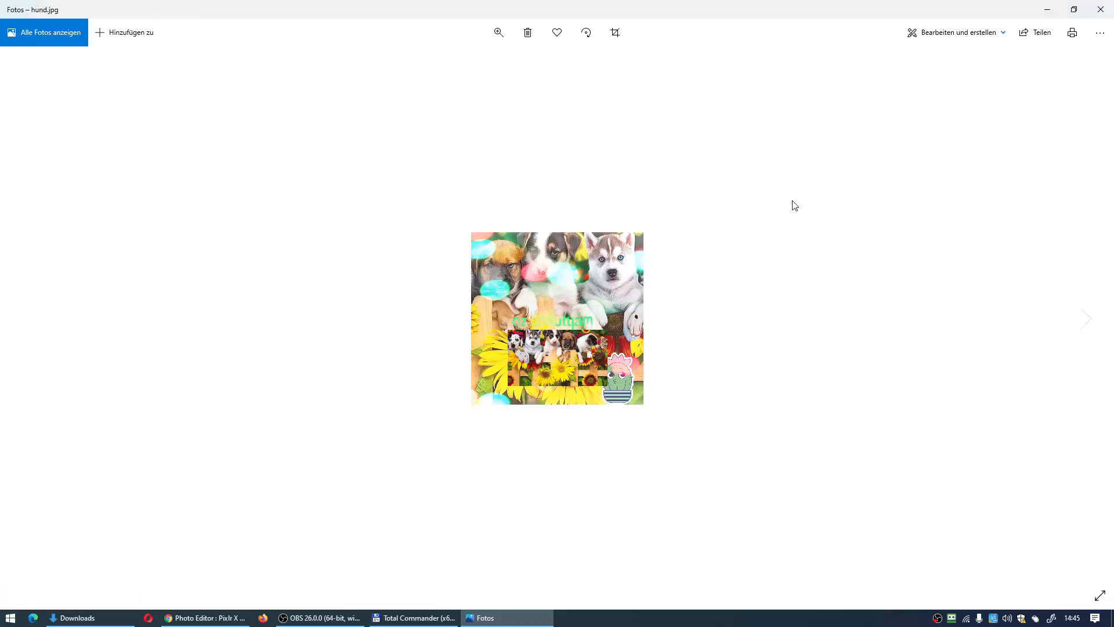
left_click(1083, 10)
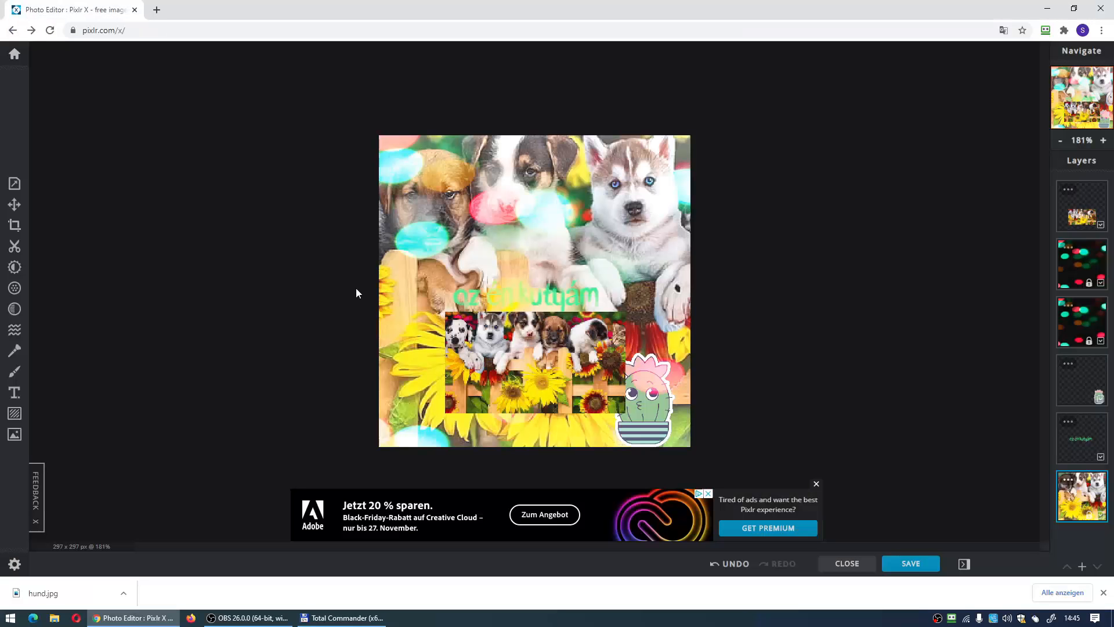
- Leave the current document, switch to Pixlr E and open the hund photo from disk
left_click(48, 31)
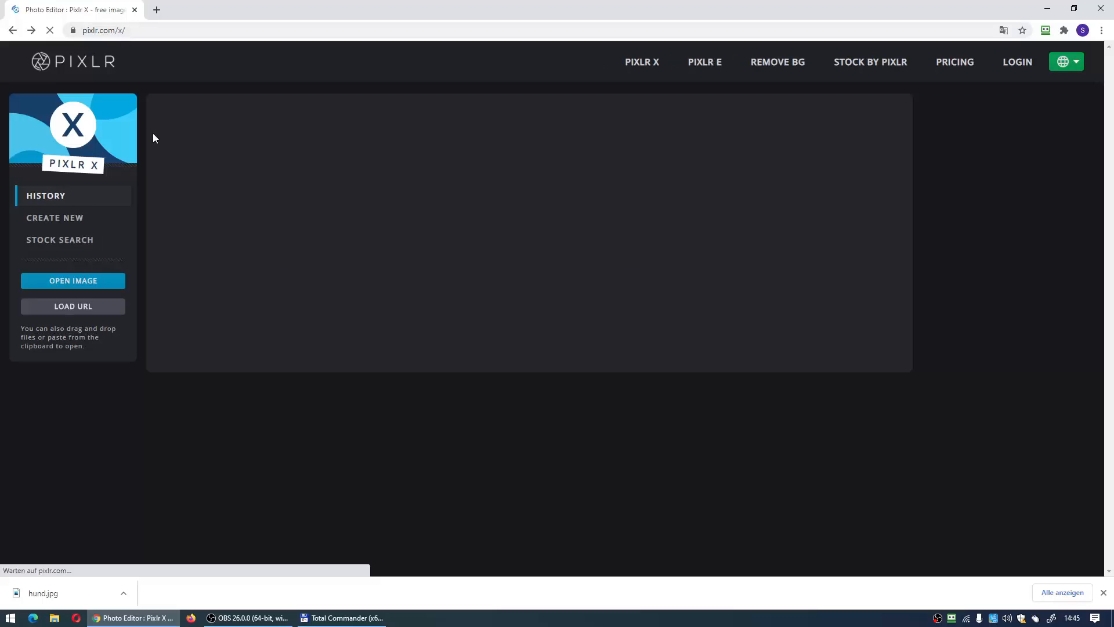
left_click(702, 65)
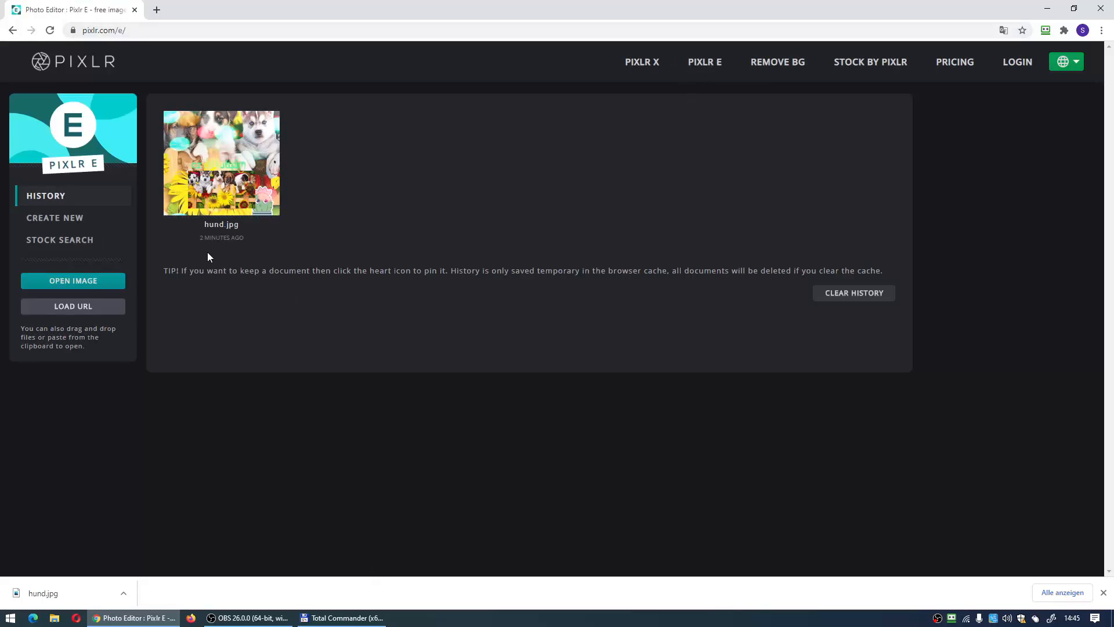
left_click(409, 292)
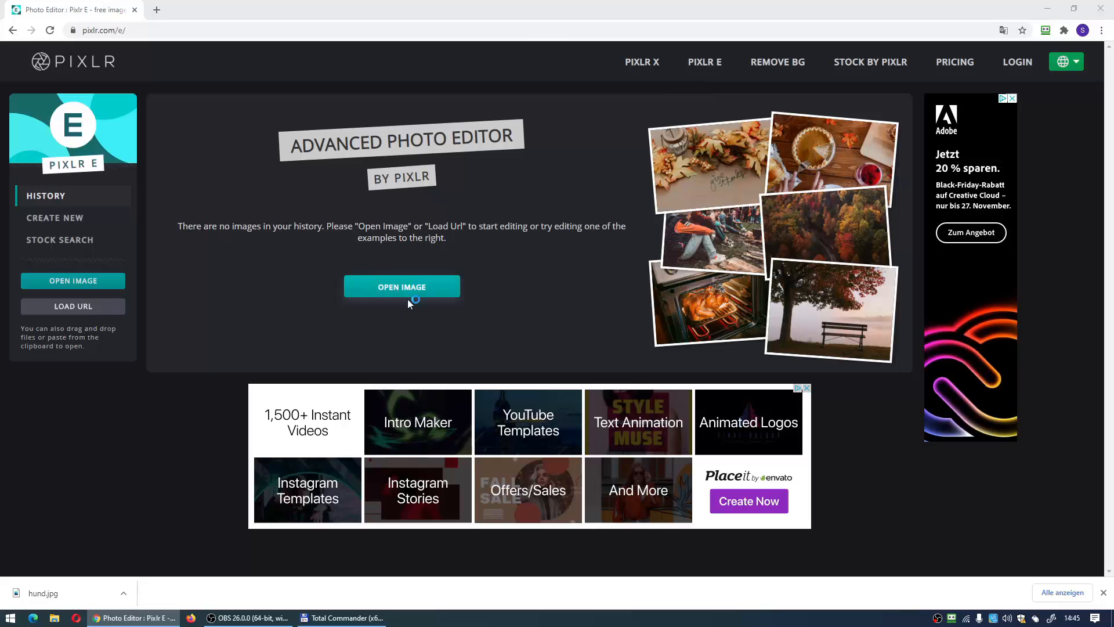
left_click(250, 171)
left_click(458, 294)
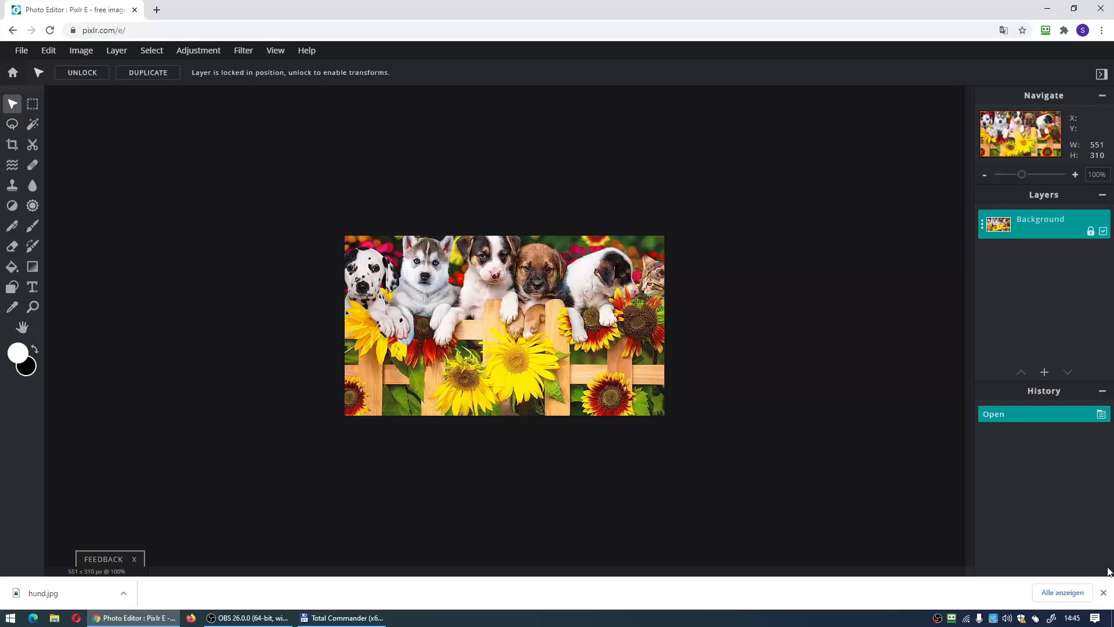
left_click(1103, 593)
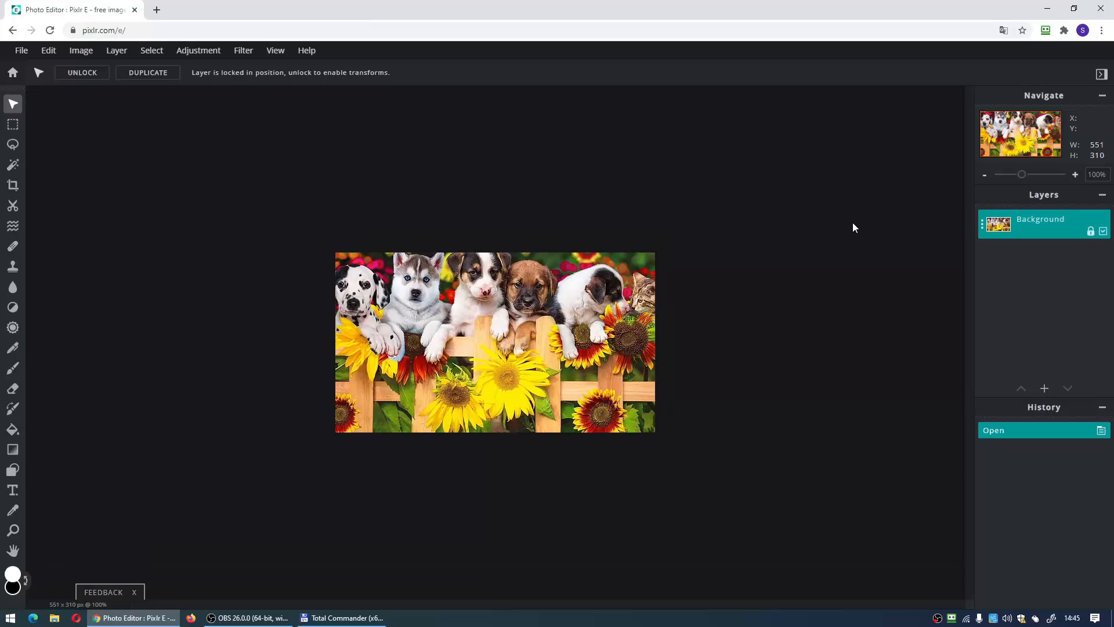
- Activate the shape drawing tool for the opened photo
key("u")
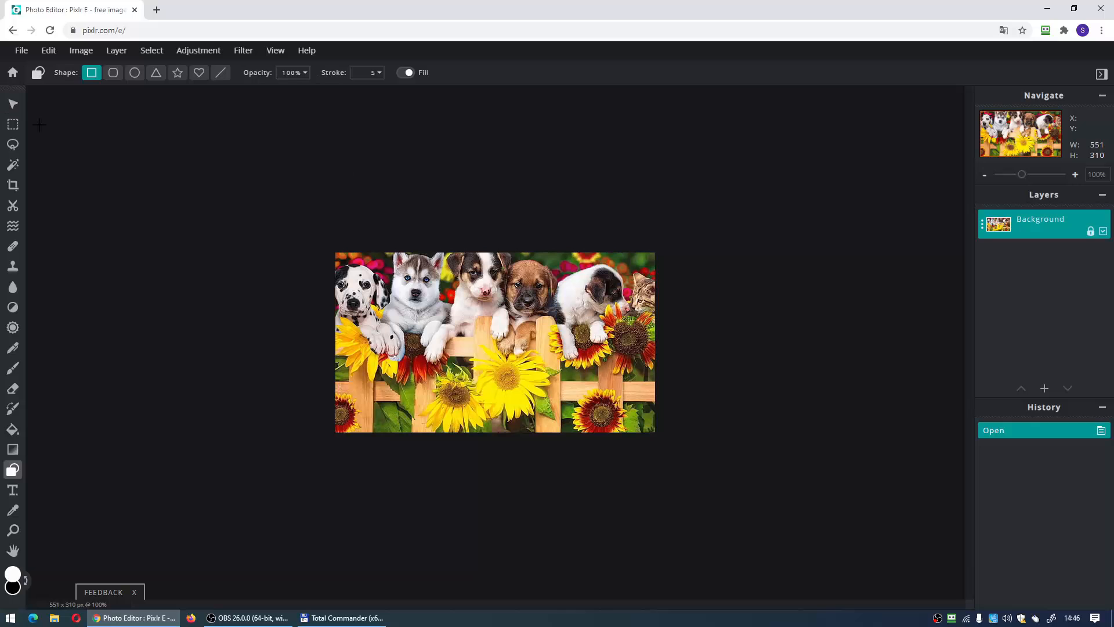